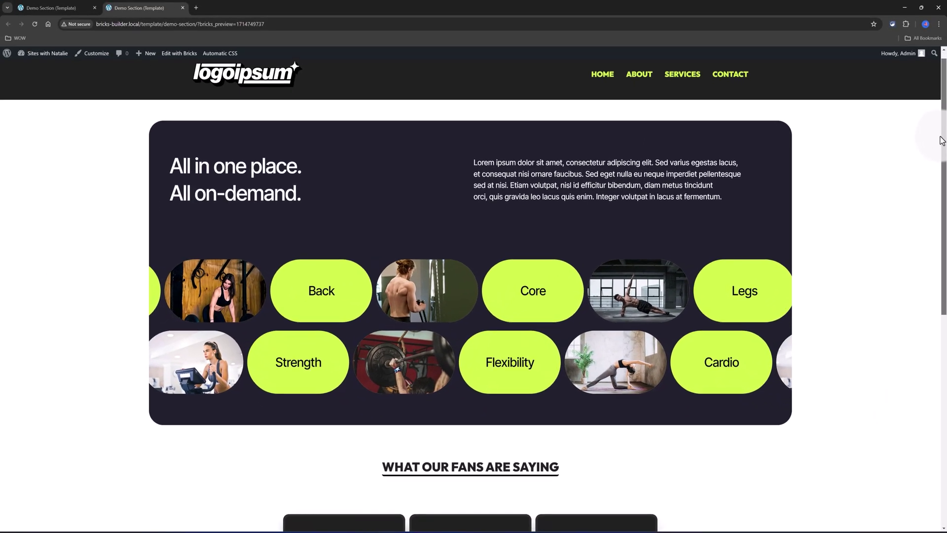
Step: Scroll down the front-end preview to review the six testimonial cards with photos and star ratings
scroll(926, 169, "down", 5)
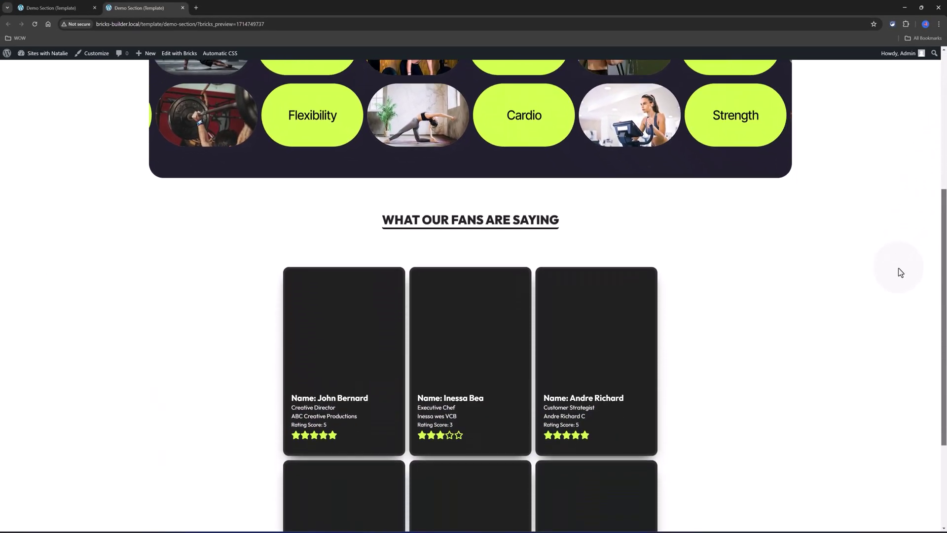
scroll(897, 268, "down", 1)
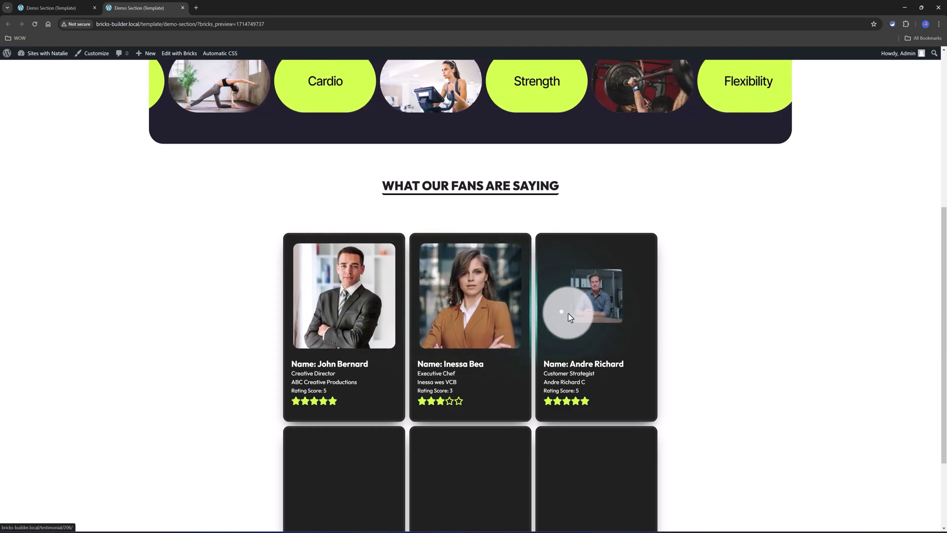
scroll(520, 312, "down", 2)
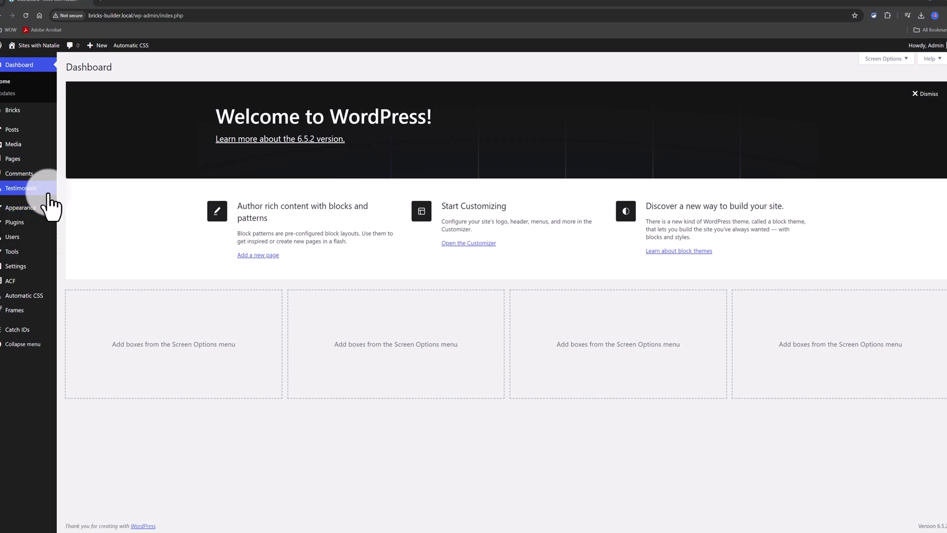
Step: From ACF Field Groups, add a new field group titled 'Testimonials Details'
mouse_move(18, 189)
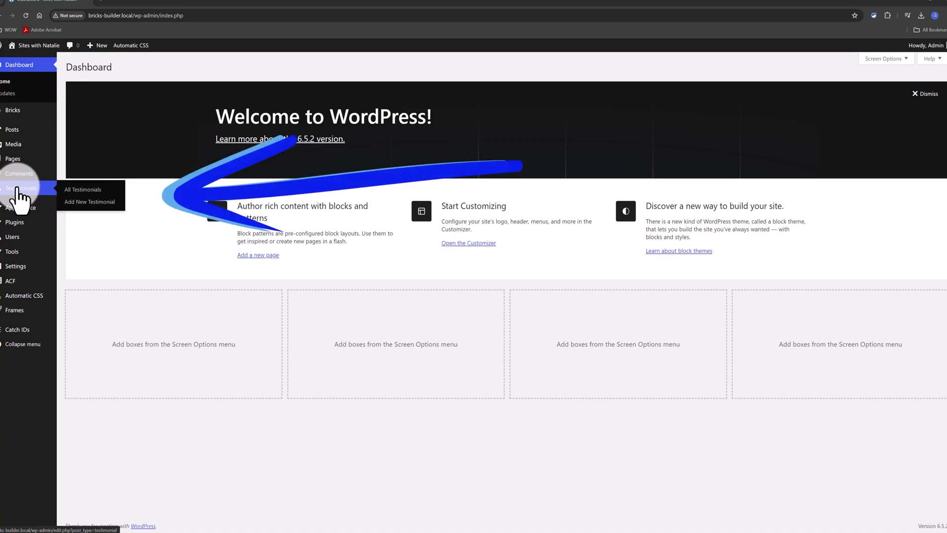
mouse_move(49, 285)
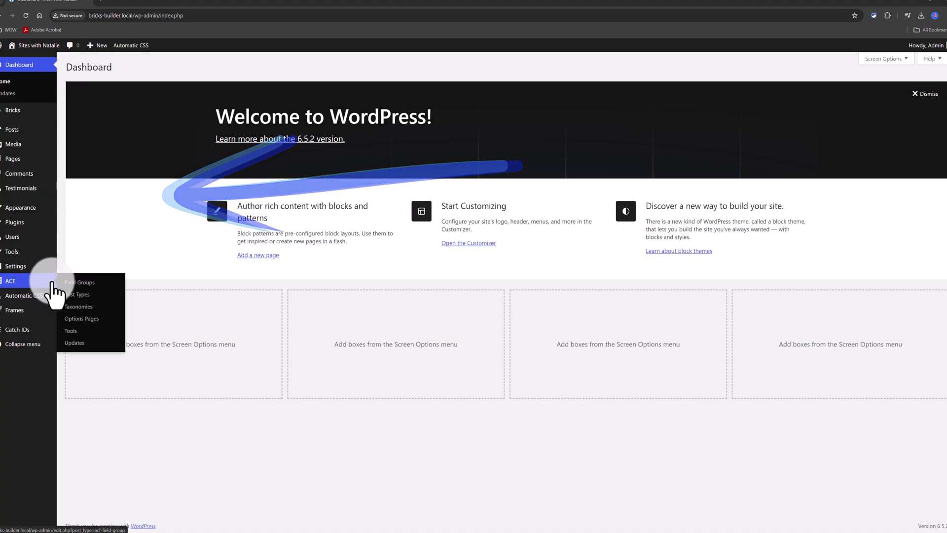
left_click(79, 282)
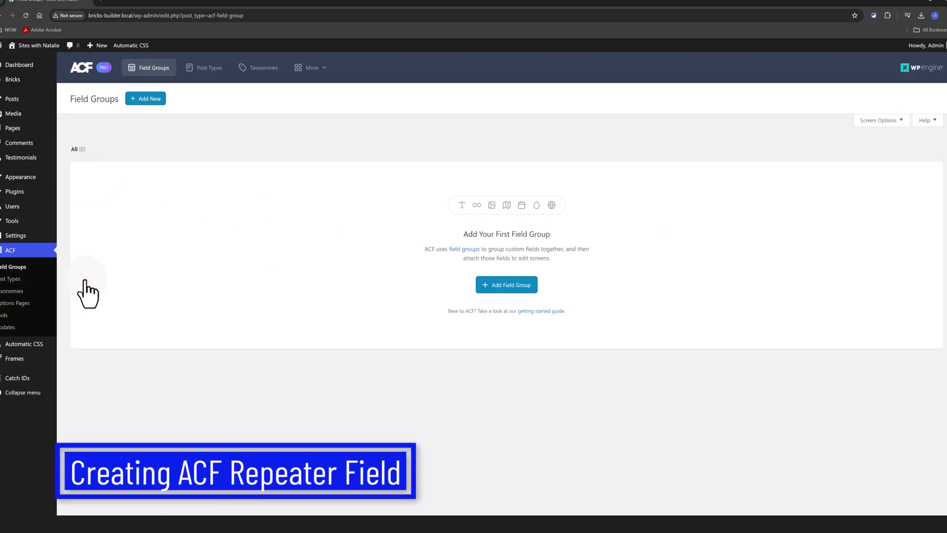
left_click(156, 102)
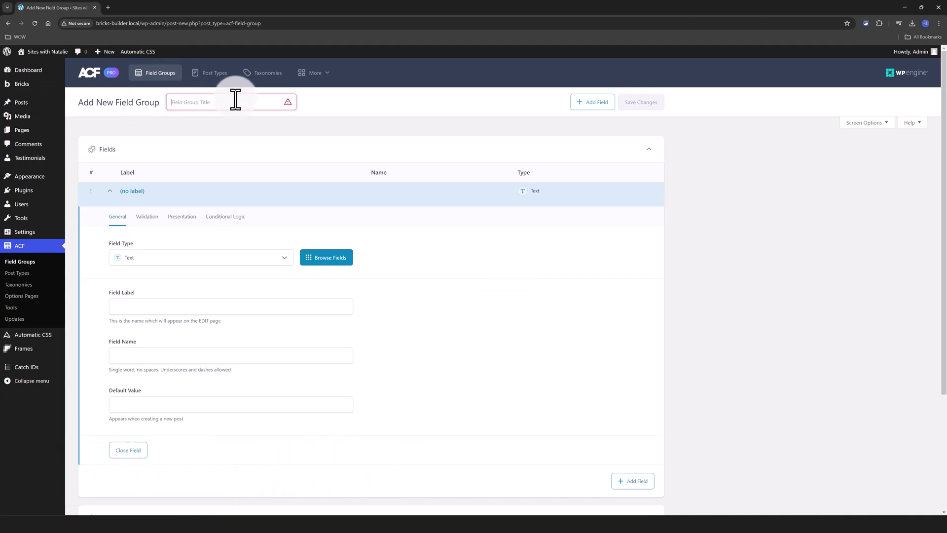
type("Testimonials Details")
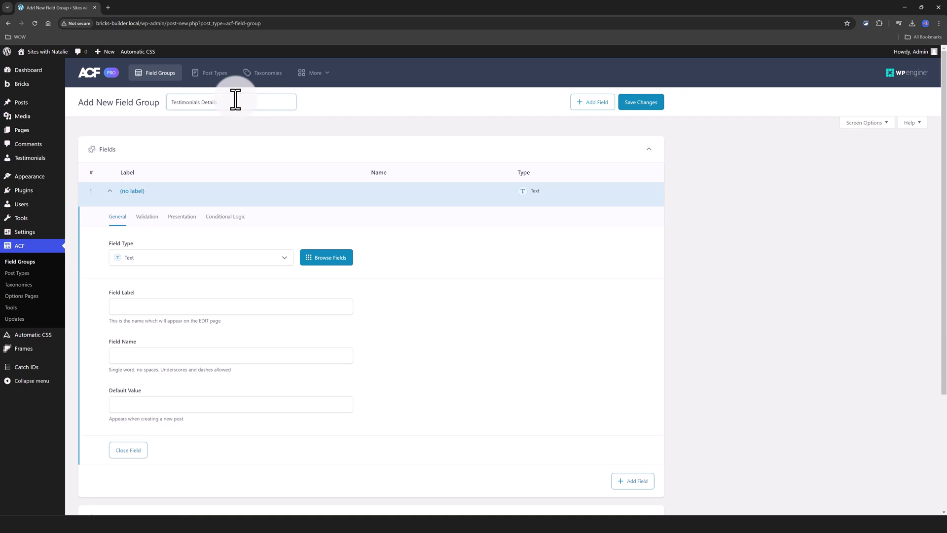
Step: Make the first field a Repeater labelled 'Content' and add its first sub-field
left_click(178, 258)
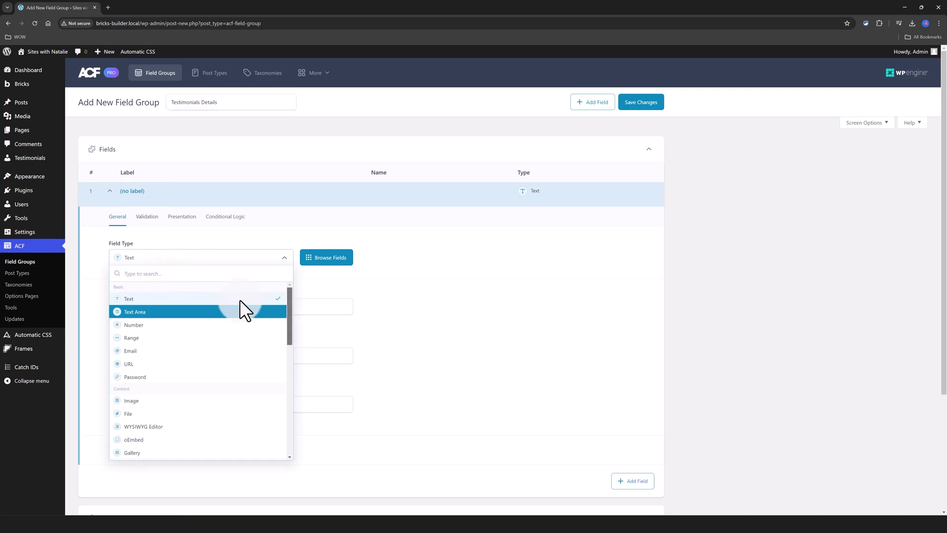
type("repeater")
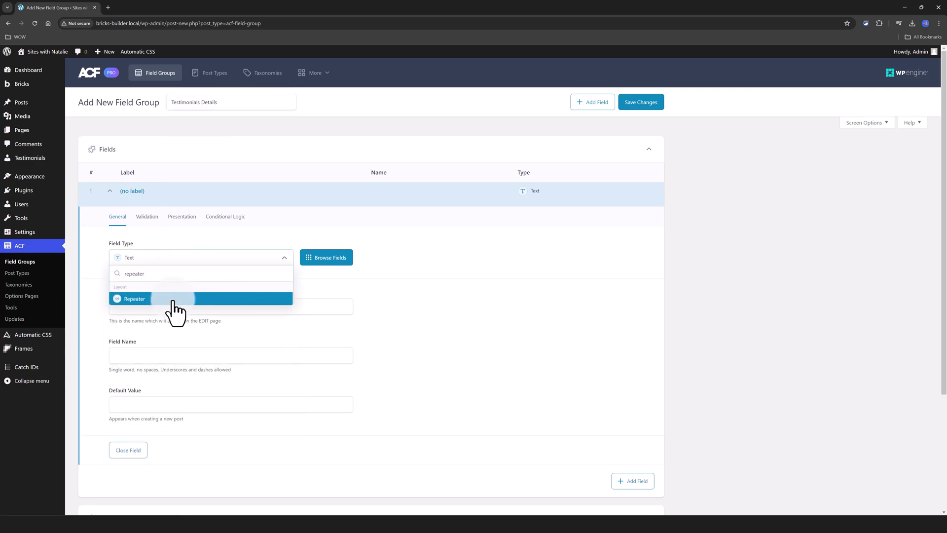
left_click(173, 298)
left_click(198, 302)
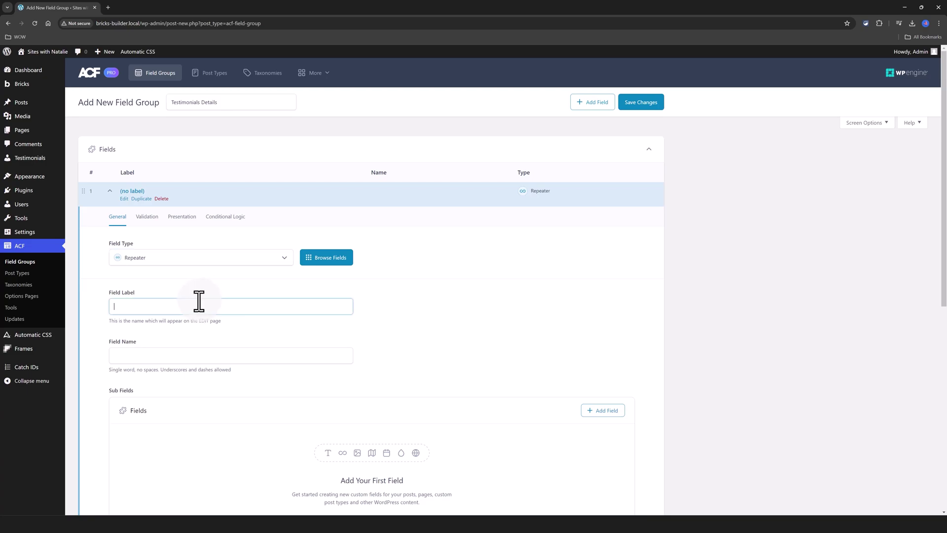
left_click(424, 328)
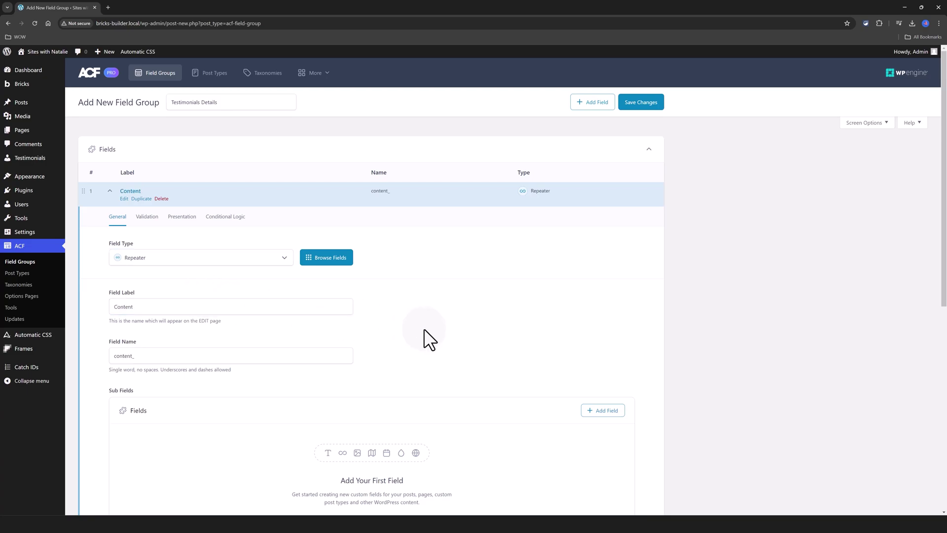
scroll(424, 328, "down", 2)
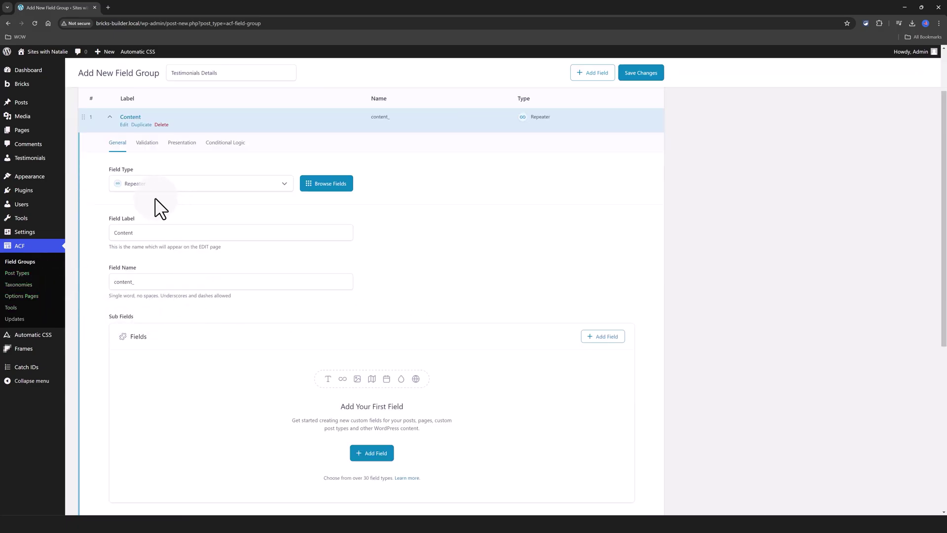
left_click(380, 452)
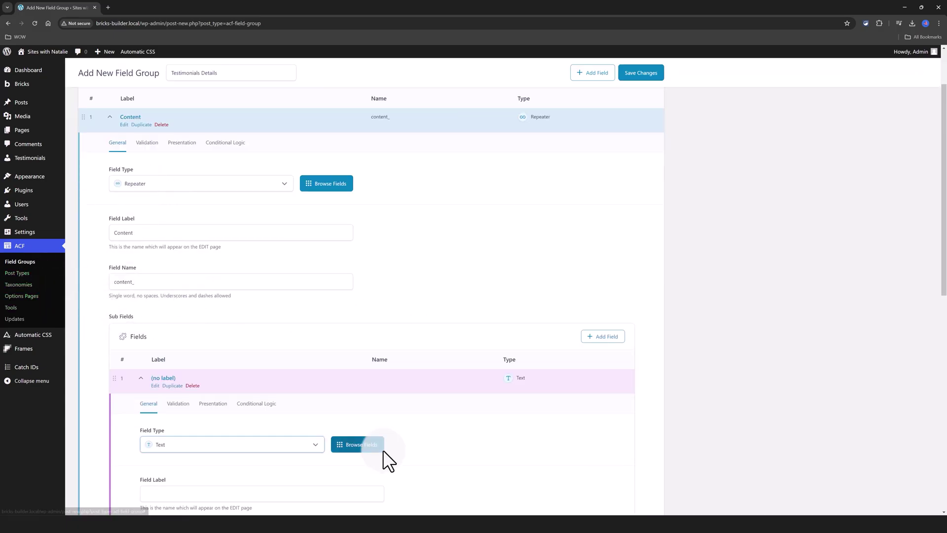
Step: Label the repeater's first sub-field 'Client Name'
scroll(190, 384, "down", 2)
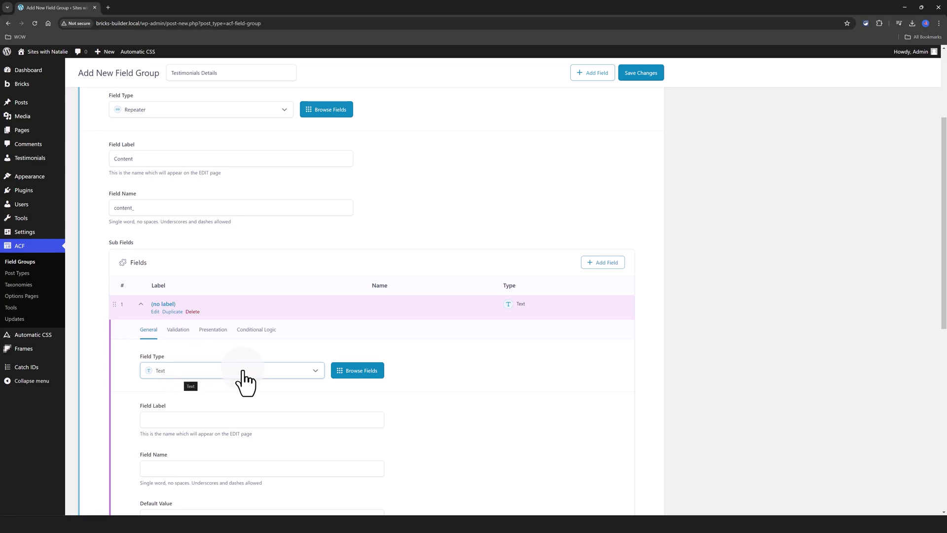
left_click(163, 418)
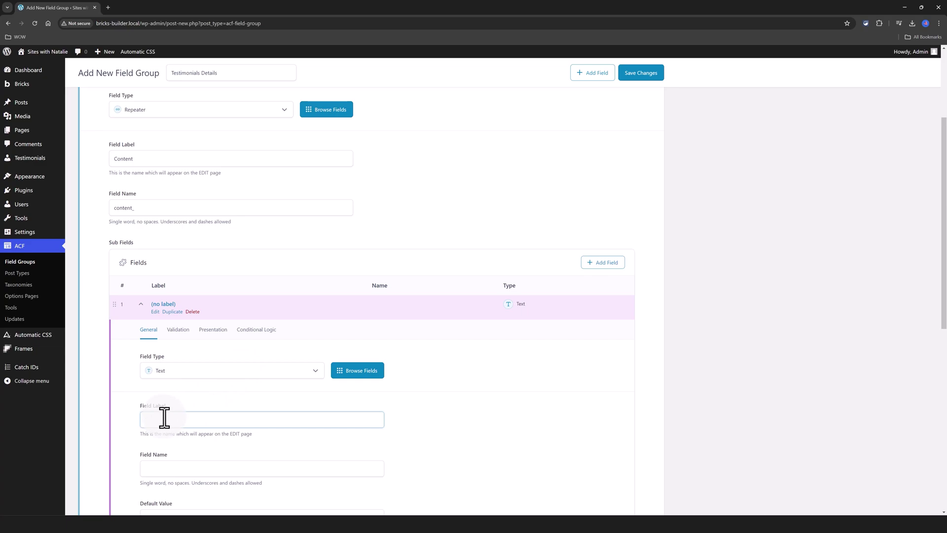
type("Client Name")
key("Tab")
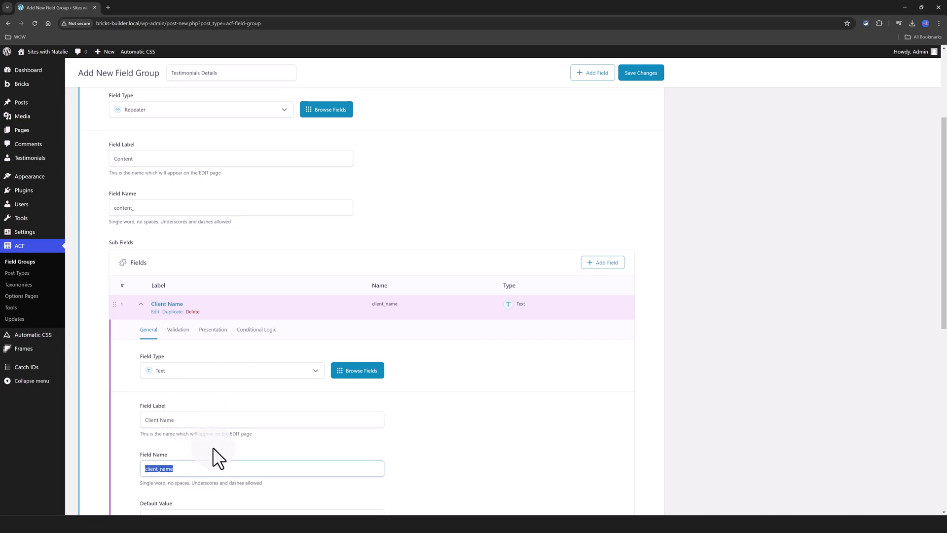
scroll(168, 469, "down", 2)
left_click(160, 467)
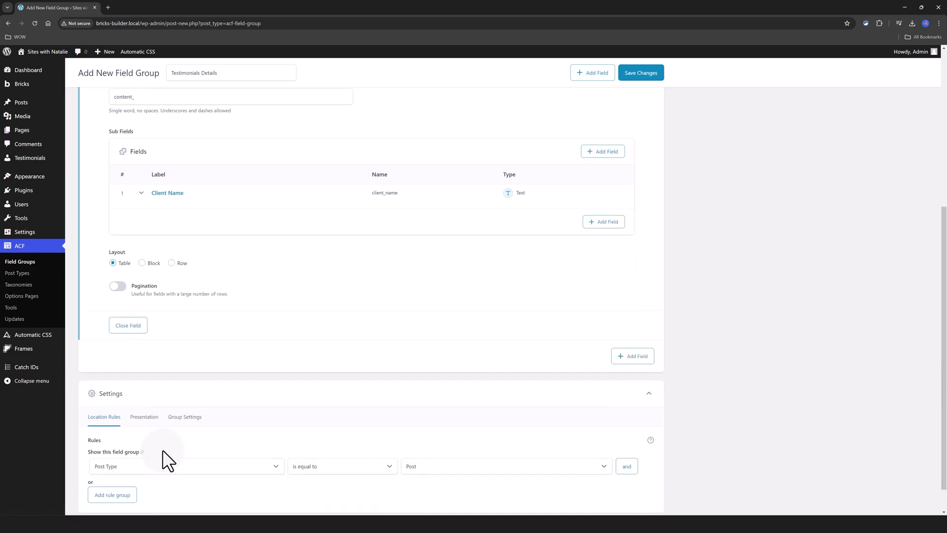
Step: Add Position and Company text sub-fields to the Content repeater
left_click(633, 356)
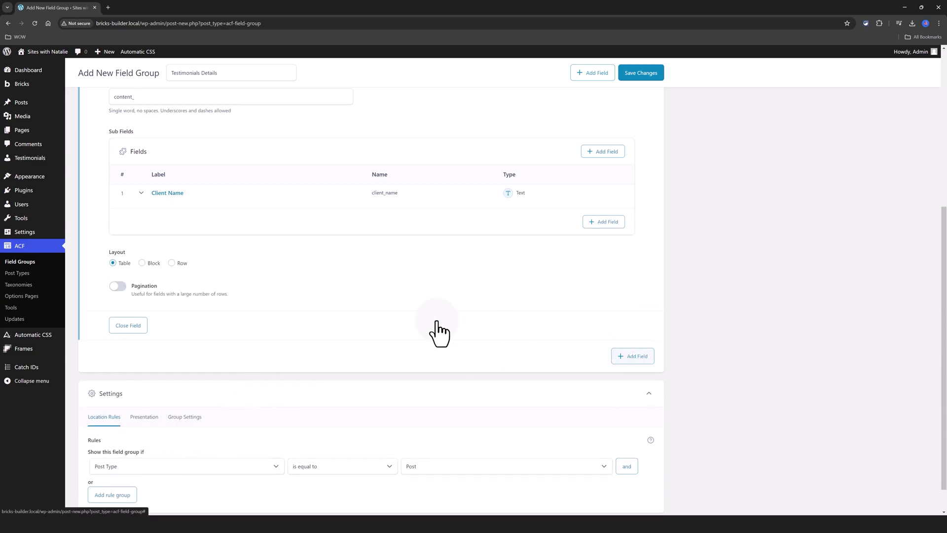
left_click(242, 285)
left_click(166, 336)
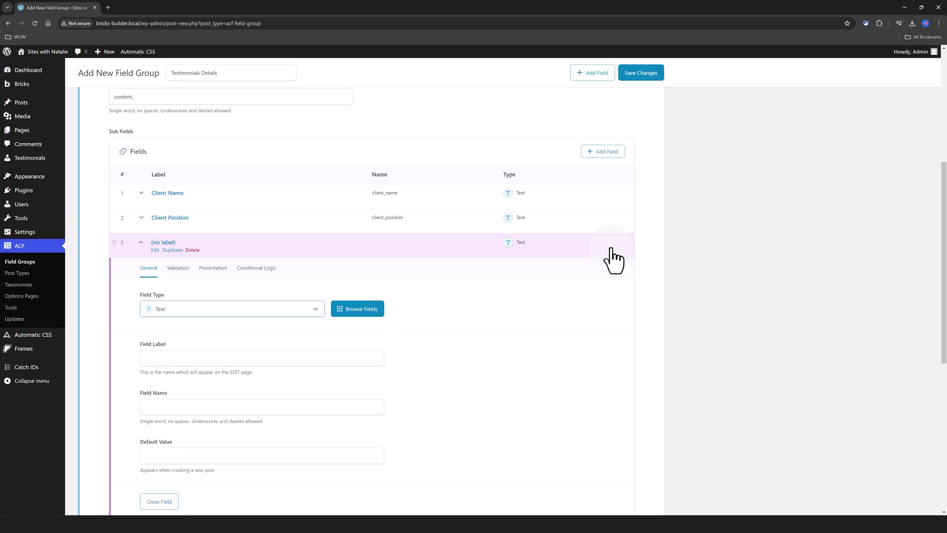
left_click(162, 360)
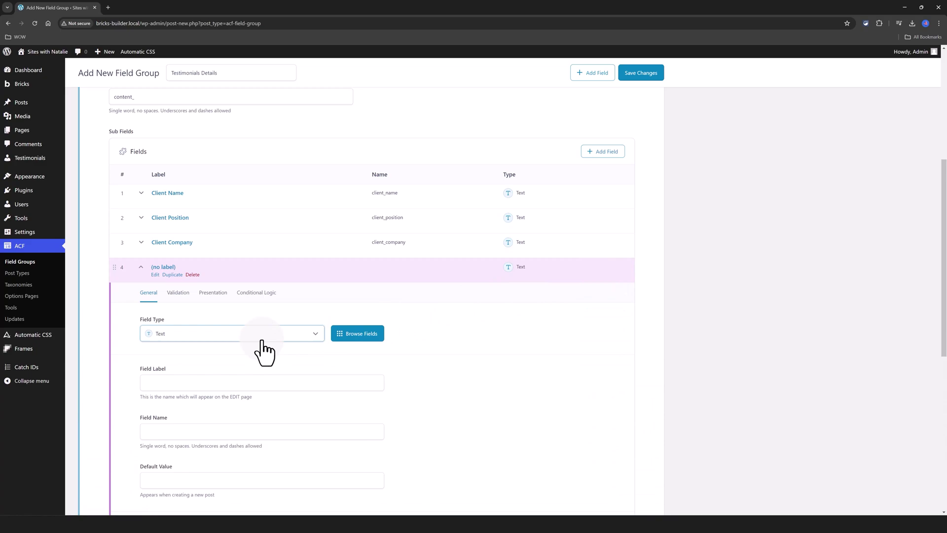
Step: Add an Image sub-field labelled 'Client Image'
left_click(262, 338)
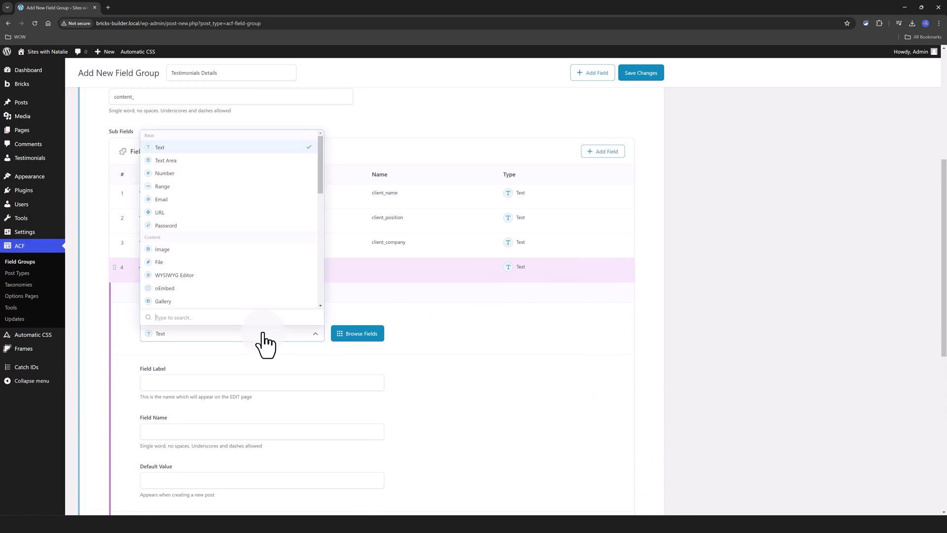
left_click(306, 249)
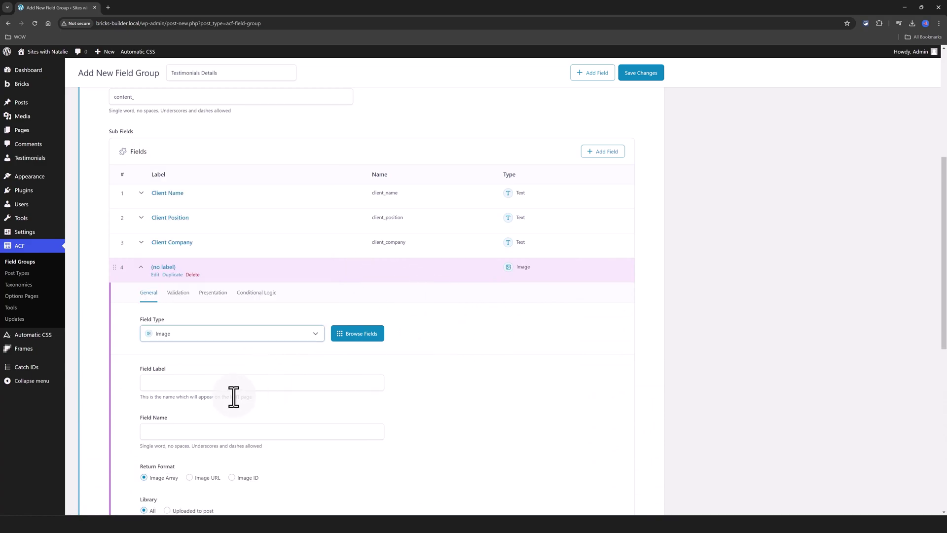
left_click(164, 384)
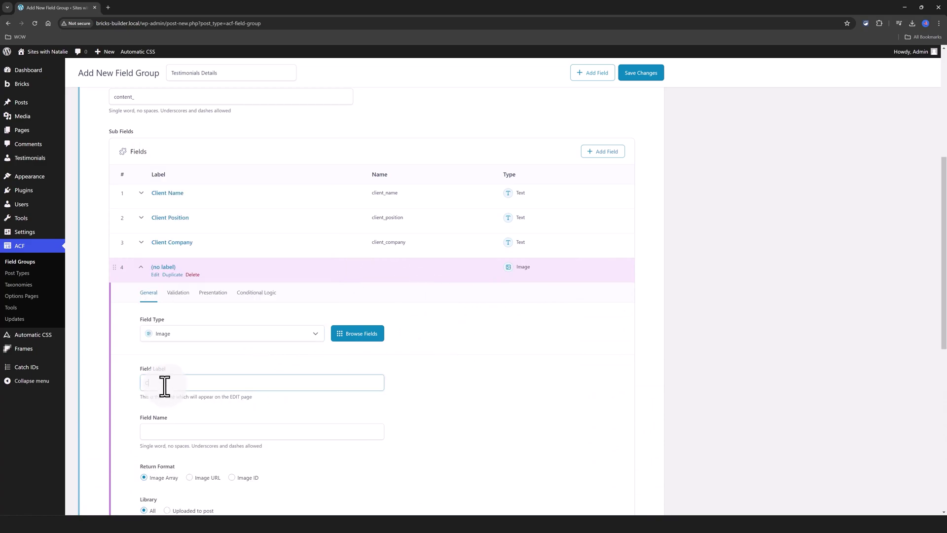
type("Client Image")
left_click(164, 267)
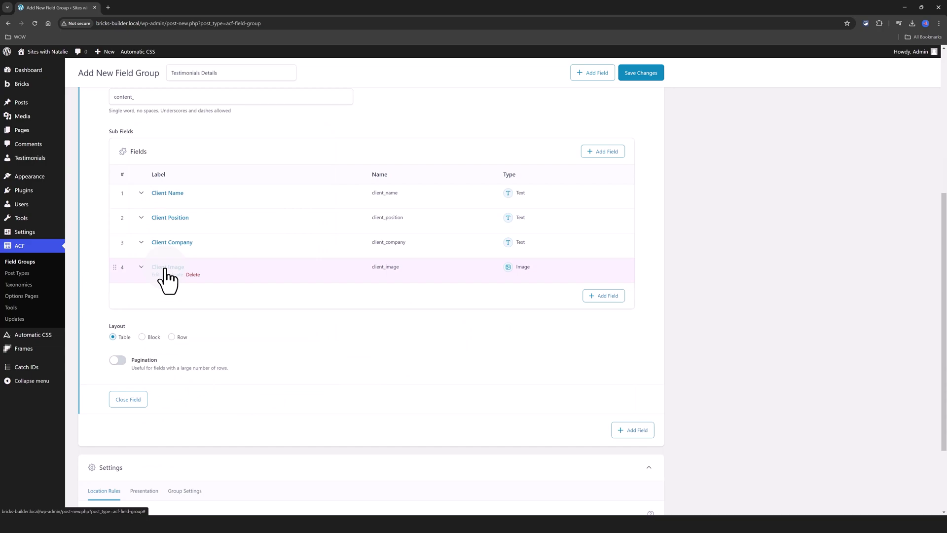
Step: Add a Radio Button sub-field labelled 'Rating'
left_click(610, 299)
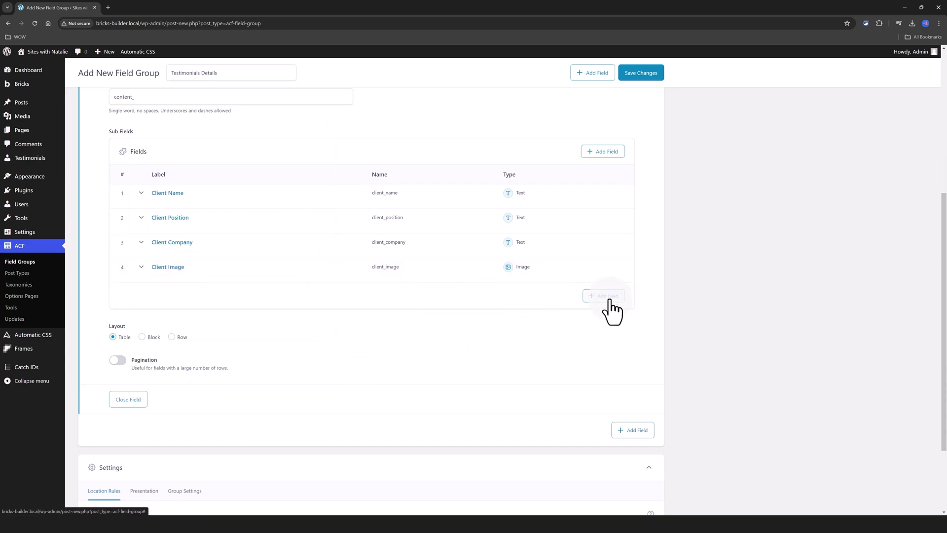
left_click(203, 360)
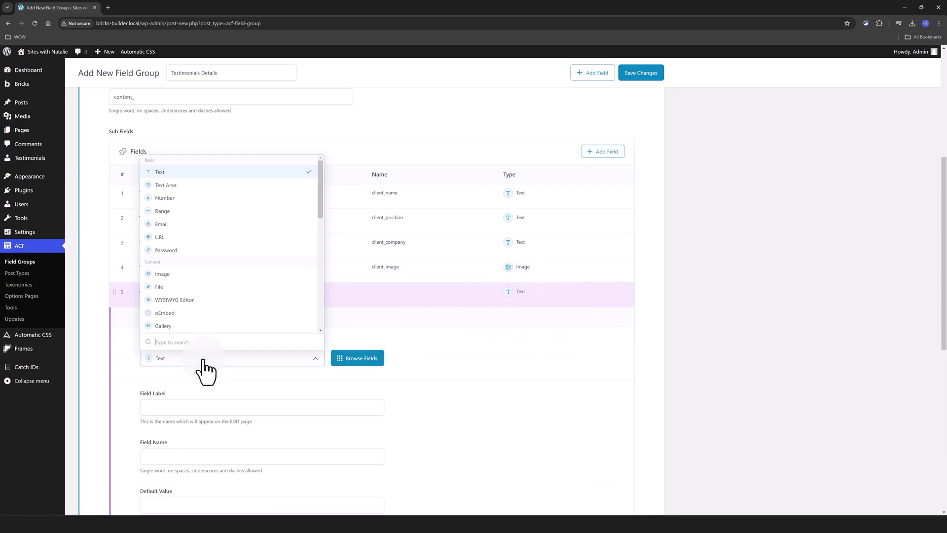
scroll(197, 301, "down", 2)
left_click(187, 295)
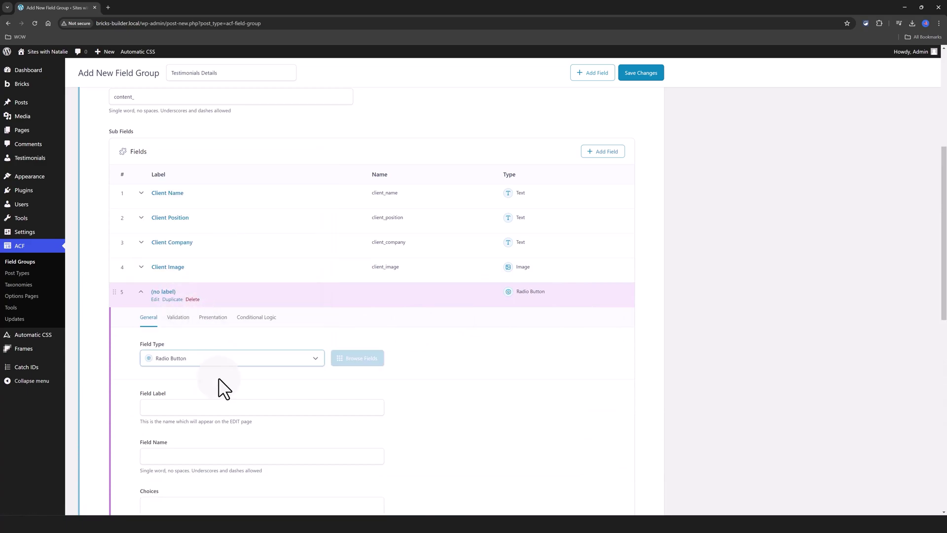
left_click(162, 406)
type("Ra")
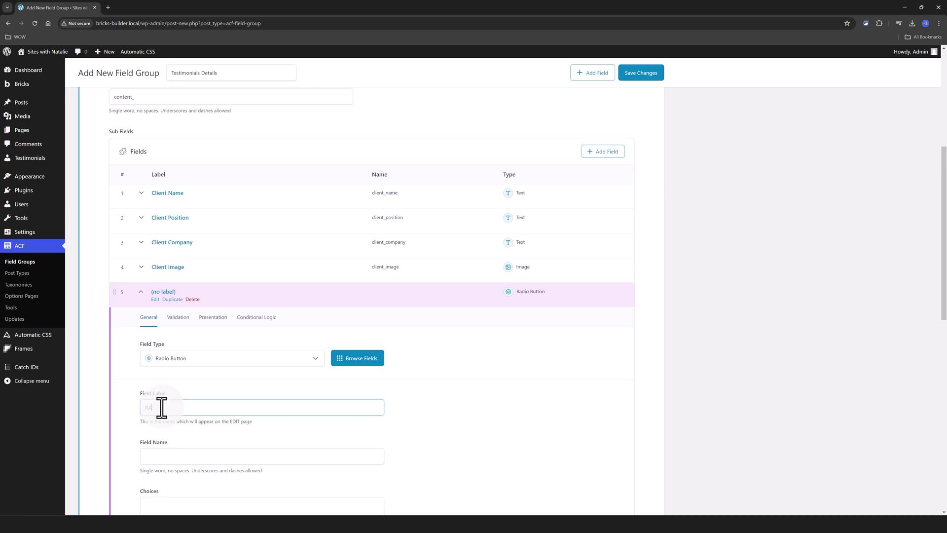
type("ting")
key("Tab")
scroll(497, 461, "down", 1)
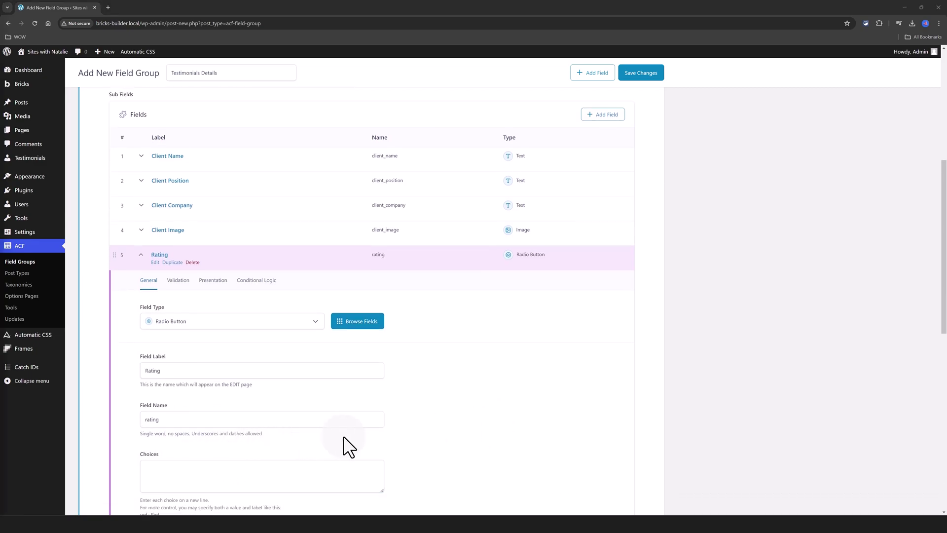
scroll(440, 427, "down", 1)
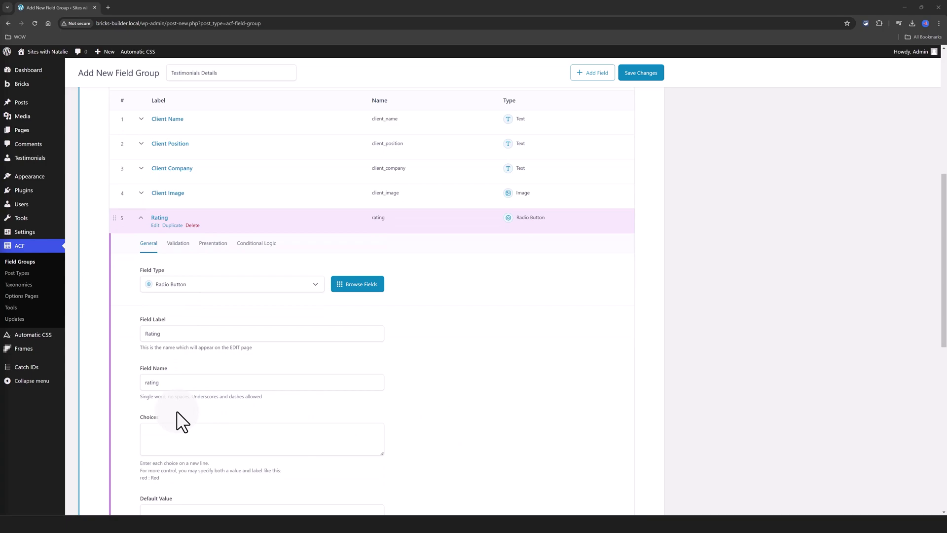
Step: Paste the numbered choices 1–5 into the Rating field's Choices
left_click(143, 429)
type("1 2 3 4 5")
scroll(349, 284, "up", 5)
scroll(423, 208, "up", 2)
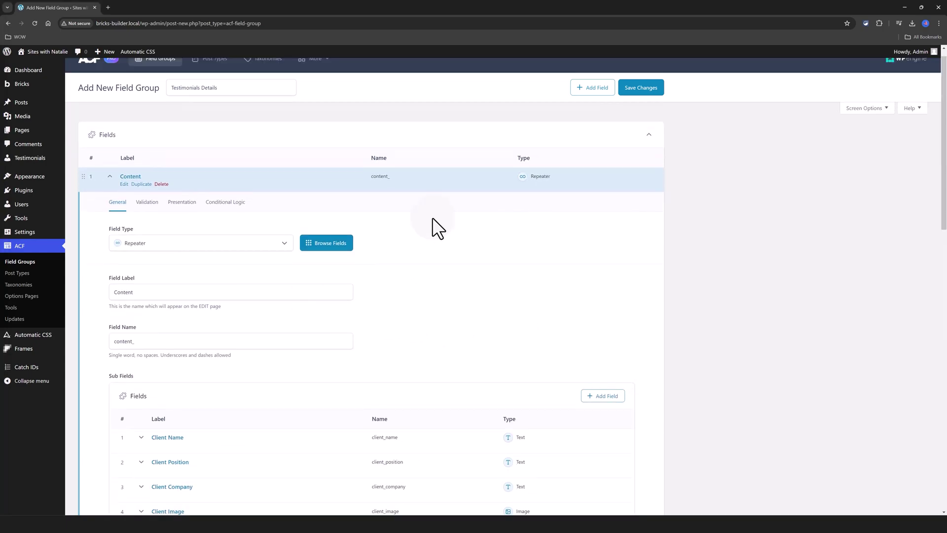
Step: Rename the Content repeater field to 'Content Repeater'
left_click(277, 200)
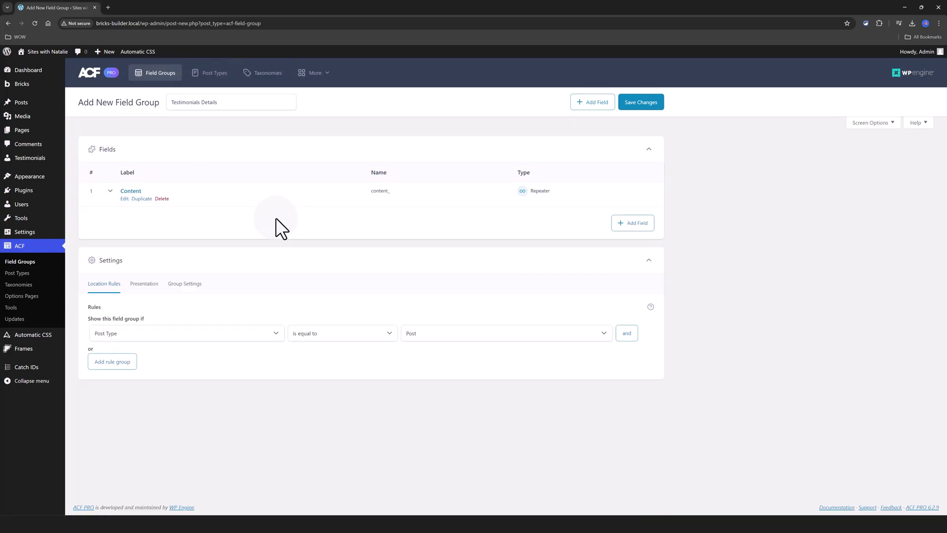
left_click(124, 199)
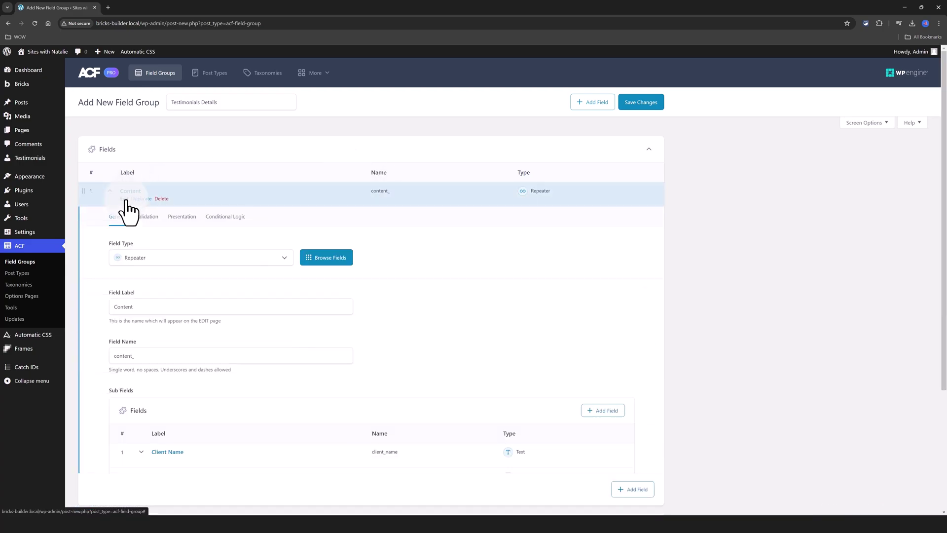
left_click(143, 307)
type("R")
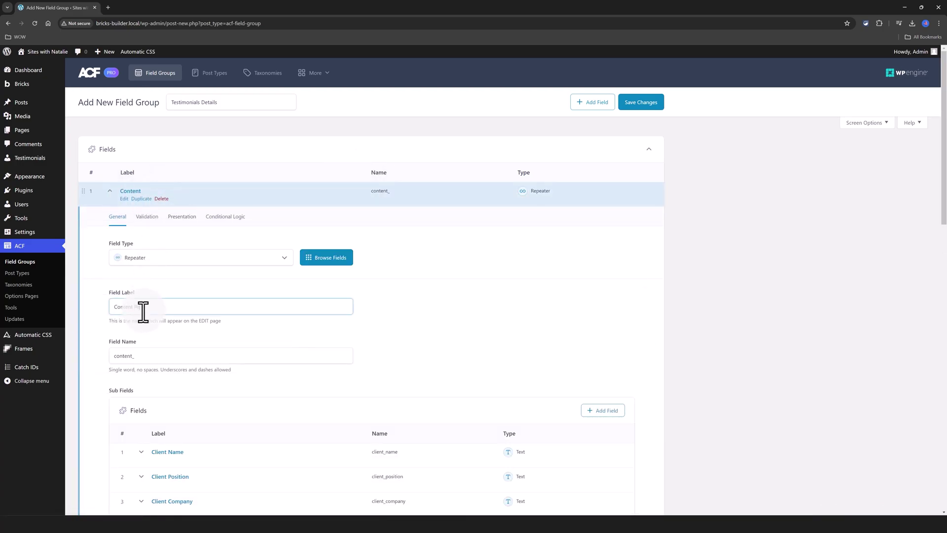
type("epeater")
key("Return")
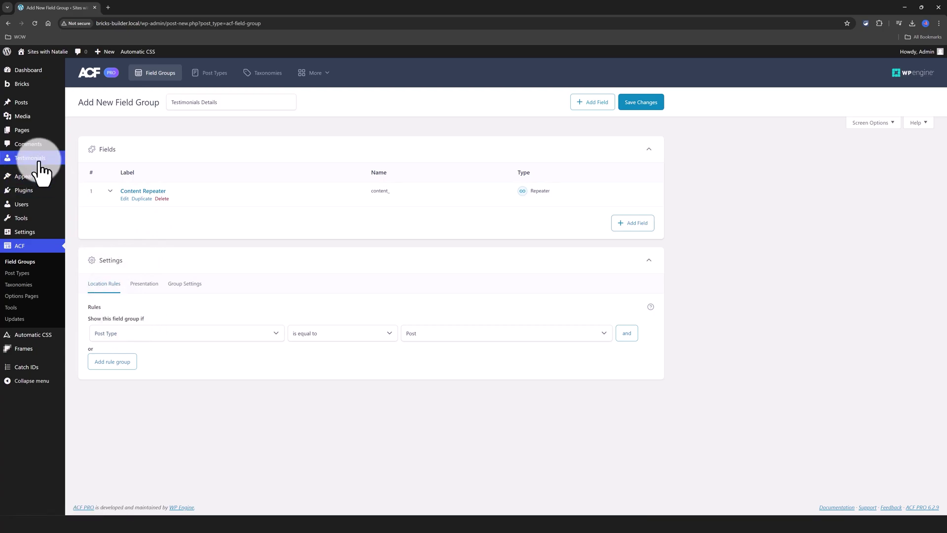
Step: Set the location rule to Post Type is equal to Testimonial and save the group
mouse_move(47, 157)
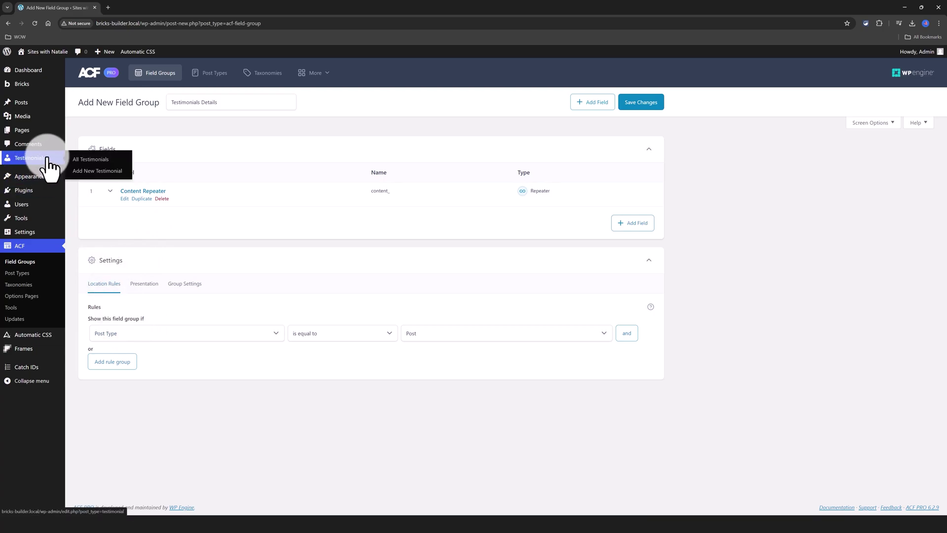
left_click(164, 336)
left_click(165, 336)
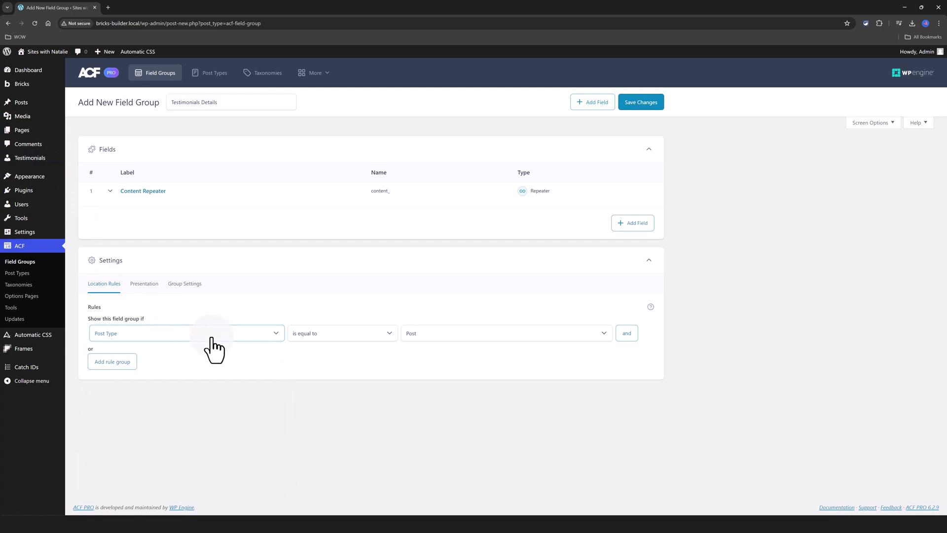
left_click(456, 335)
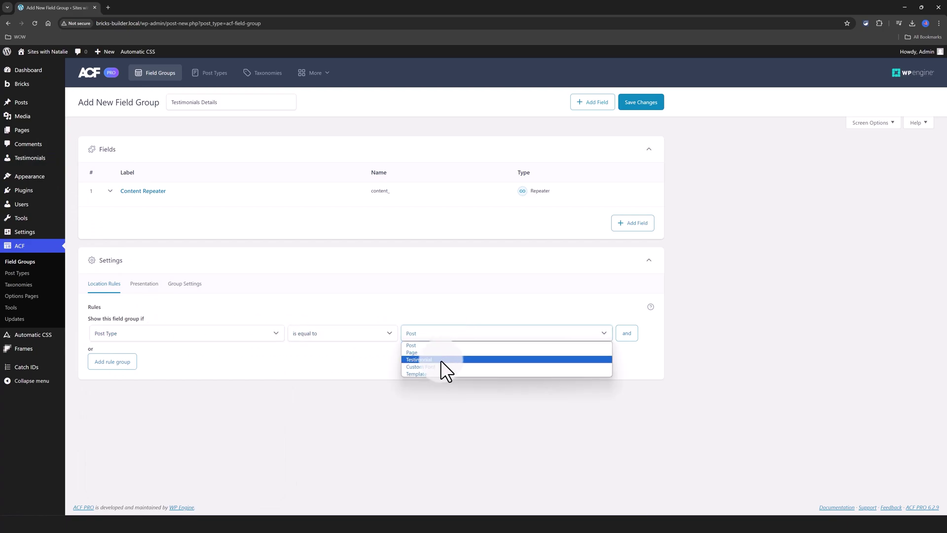
left_click(441, 359)
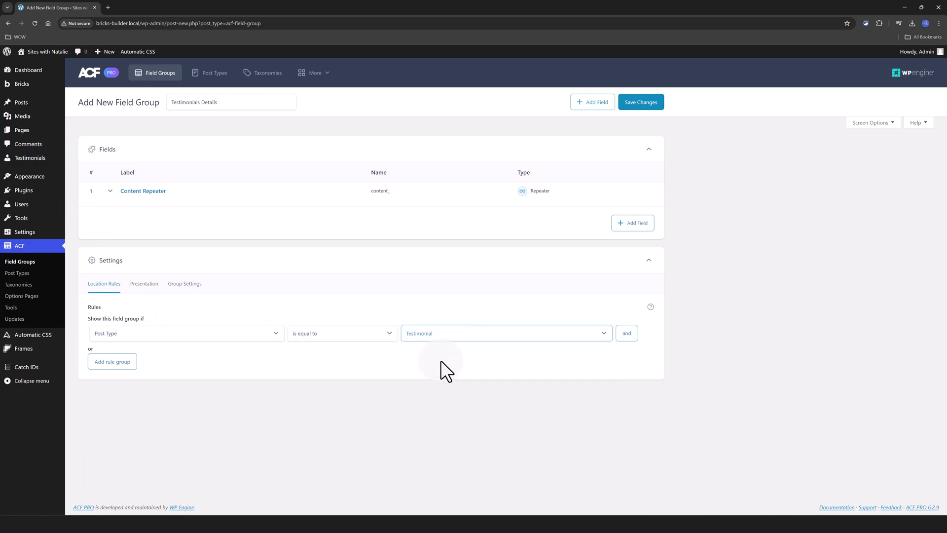
left_click(644, 102)
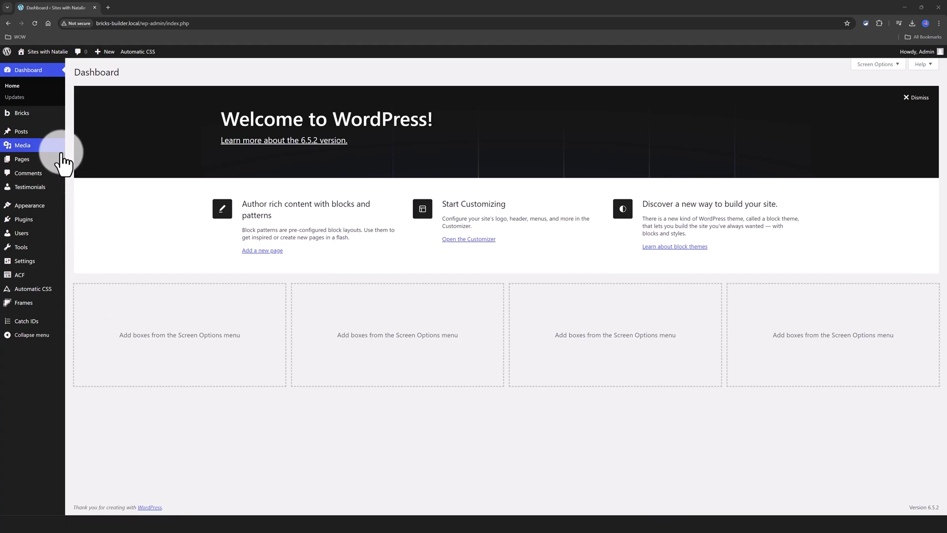
Step: Start a new Testimonial post and add a first Content Repeater row, beginning with the client's name
mouse_move(42, 195)
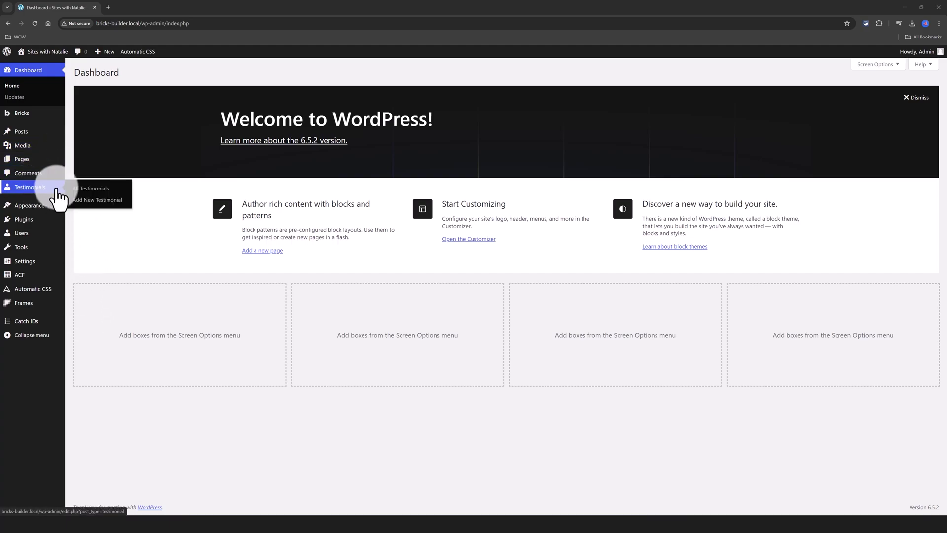
left_click(101, 199)
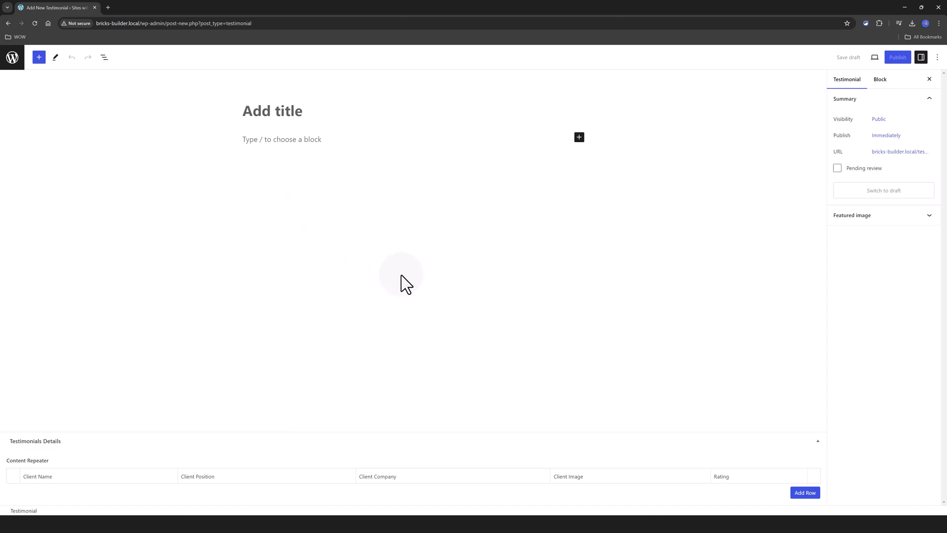
left_click(805, 493)
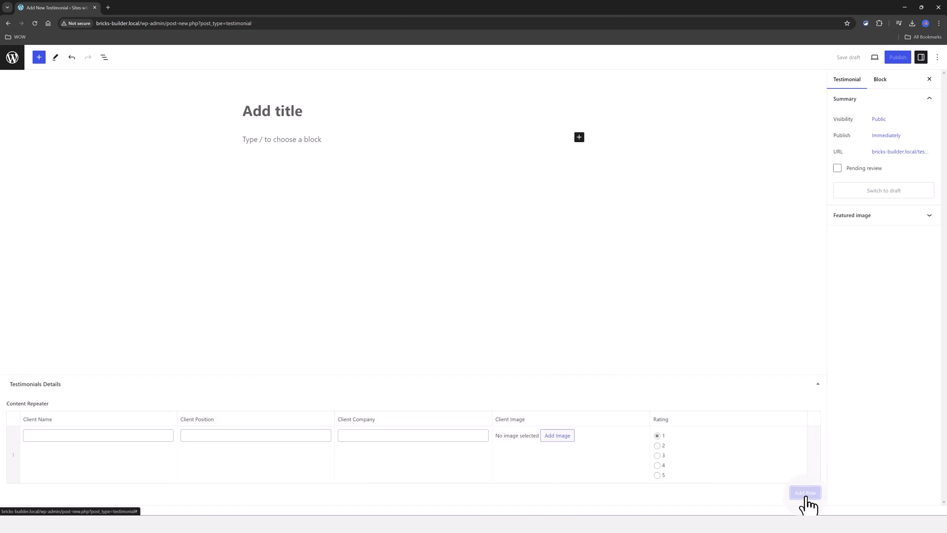
left_click(42, 436)
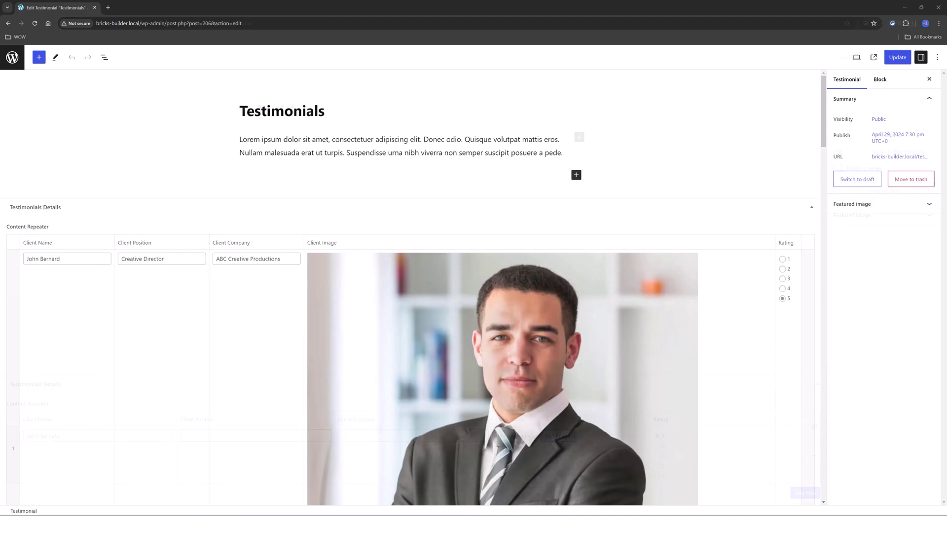
scroll(303, 245, "down", 10)
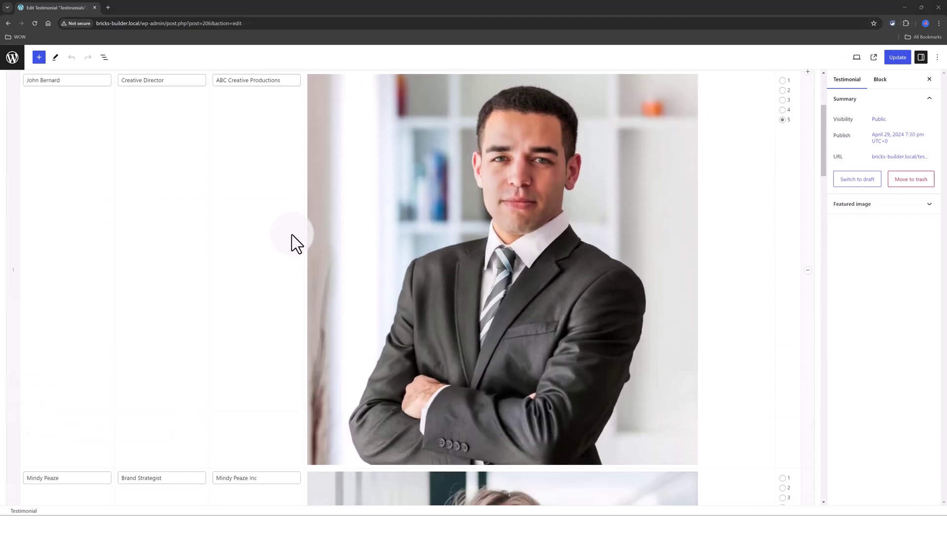
scroll(291, 241, "down", 15)
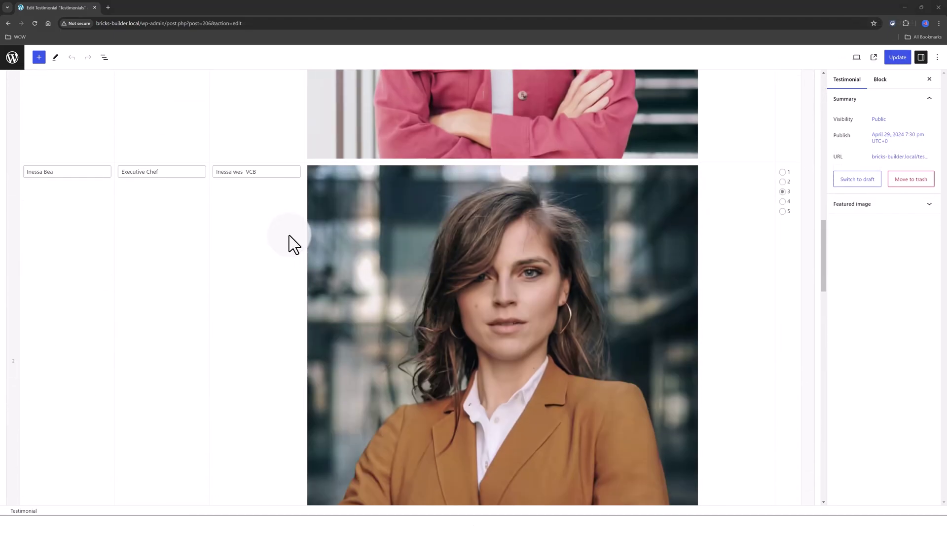
scroll(281, 243, "down", 10)
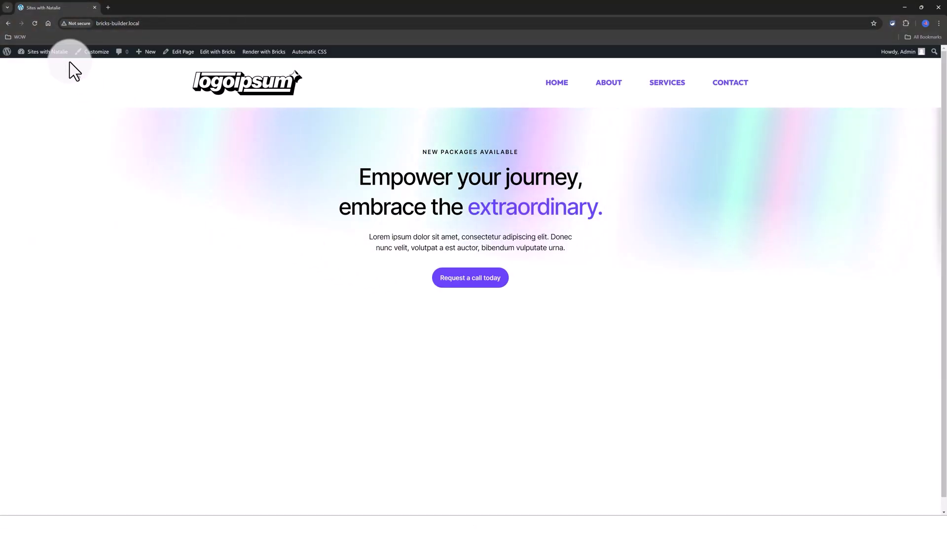
Step: Create a Section-type Bricks template titled 'Demo Section' and open it in the Bricks builder
left_click(36, 68)
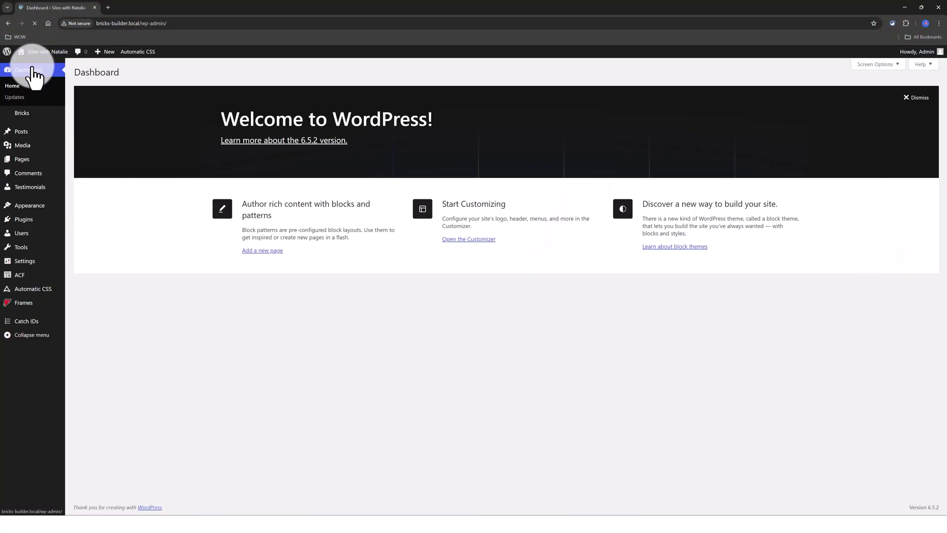
mouse_move(30, 113)
left_click(89, 126)
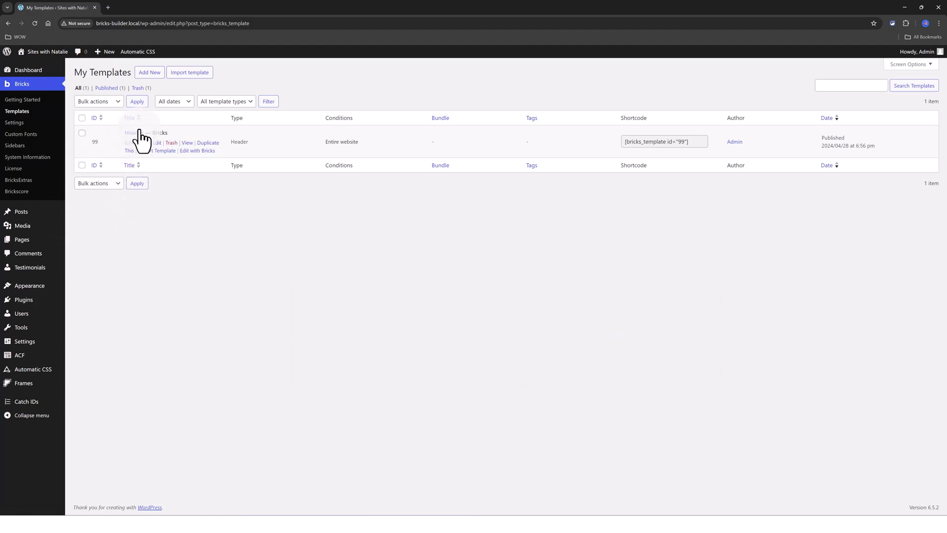
left_click(149, 72)
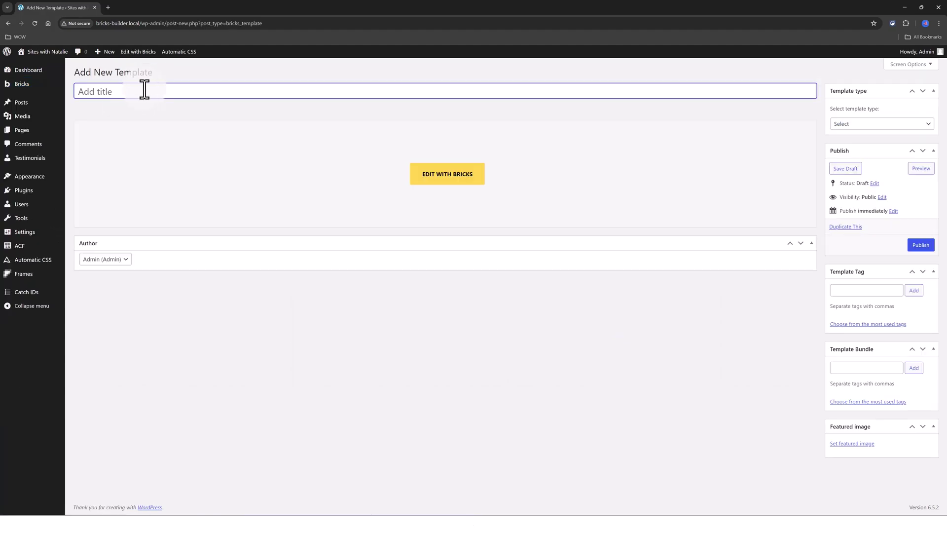
type("Demo Section")
left_click(874, 124)
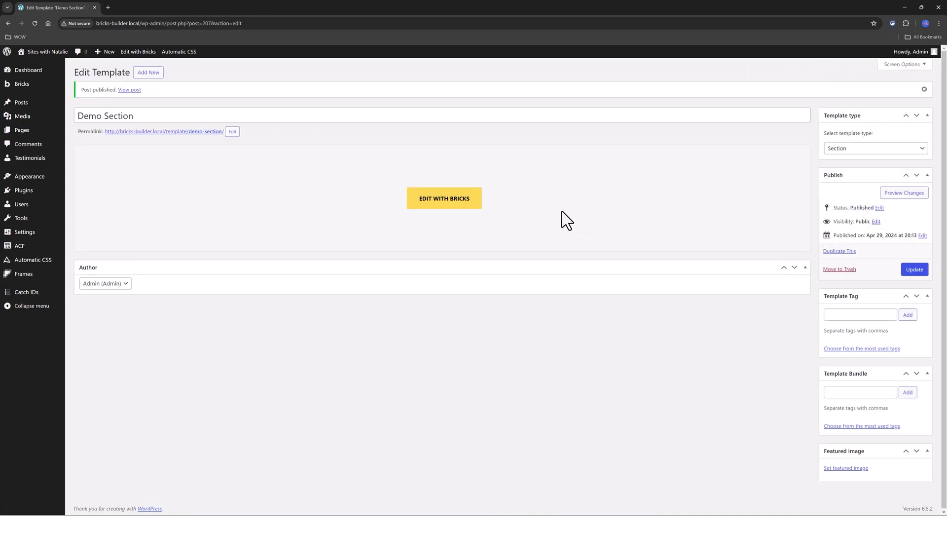
left_click(477, 198)
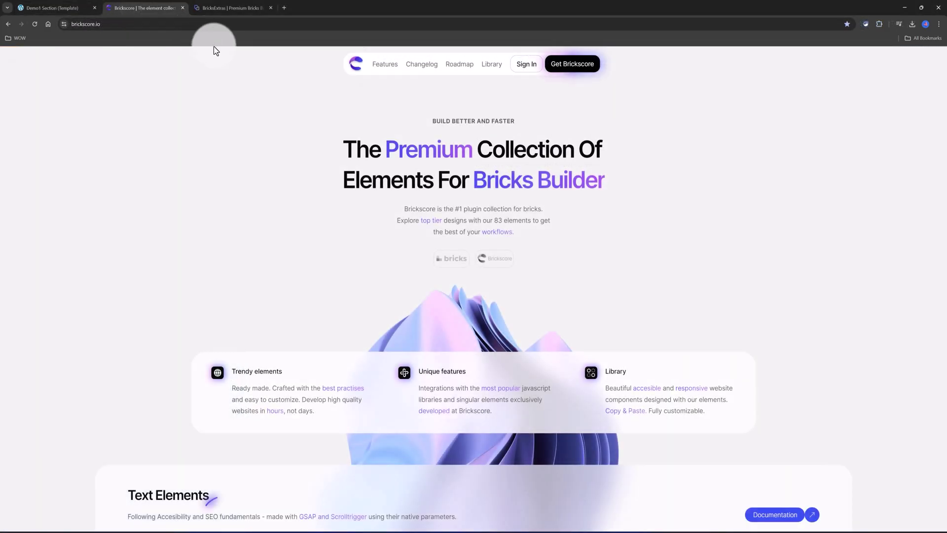
Step: Scroll down the Brickscore website in the other tab
scroll(176, 144, "down", 5)
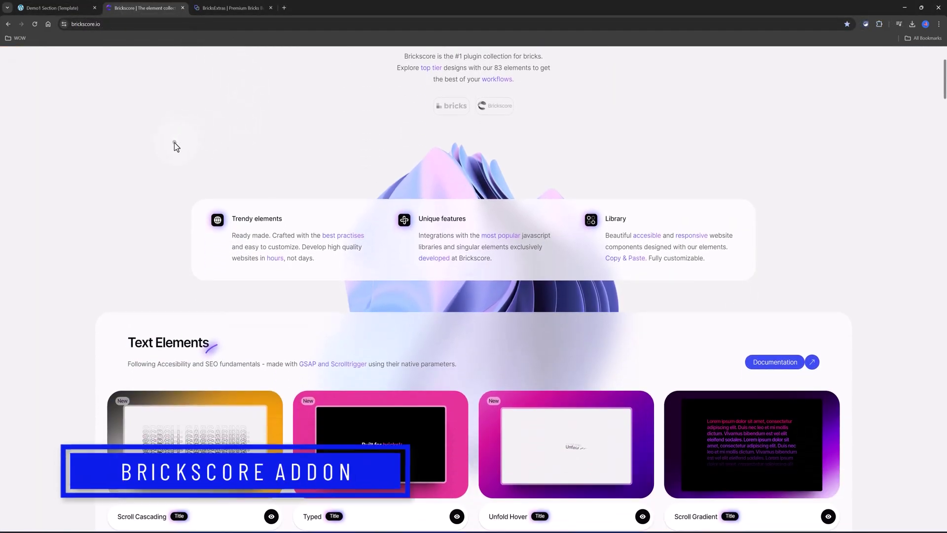
scroll(174, 143, "down", 8)
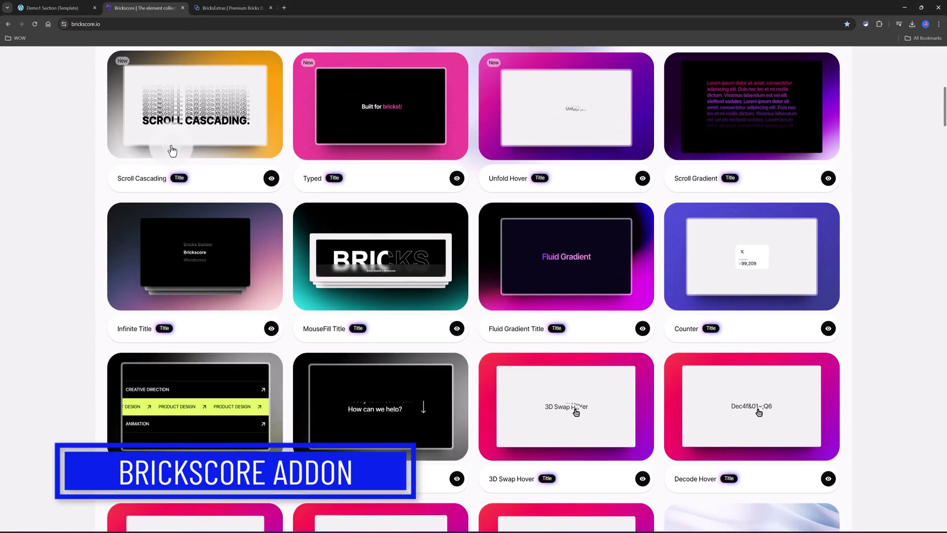
scroll(170, 153, "down", 11)
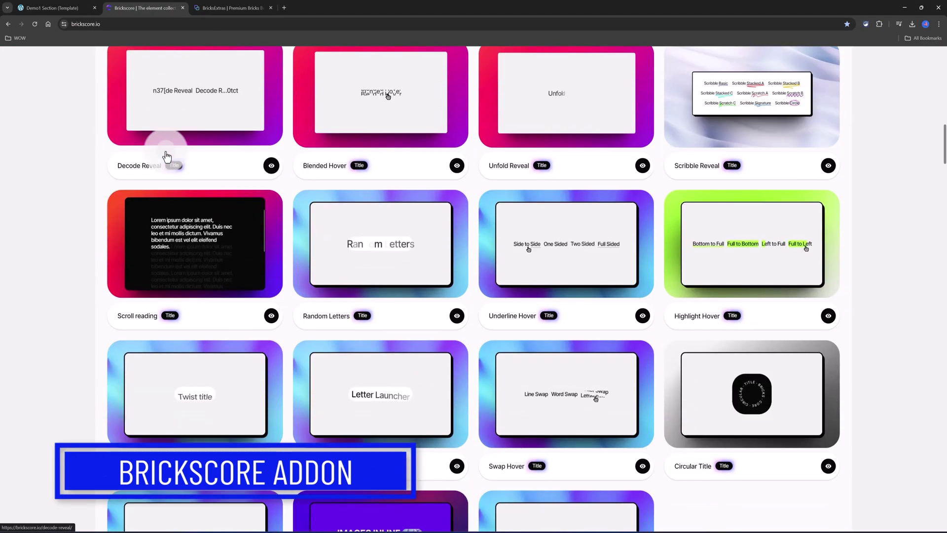
scroll(164, 159, "down", 3)
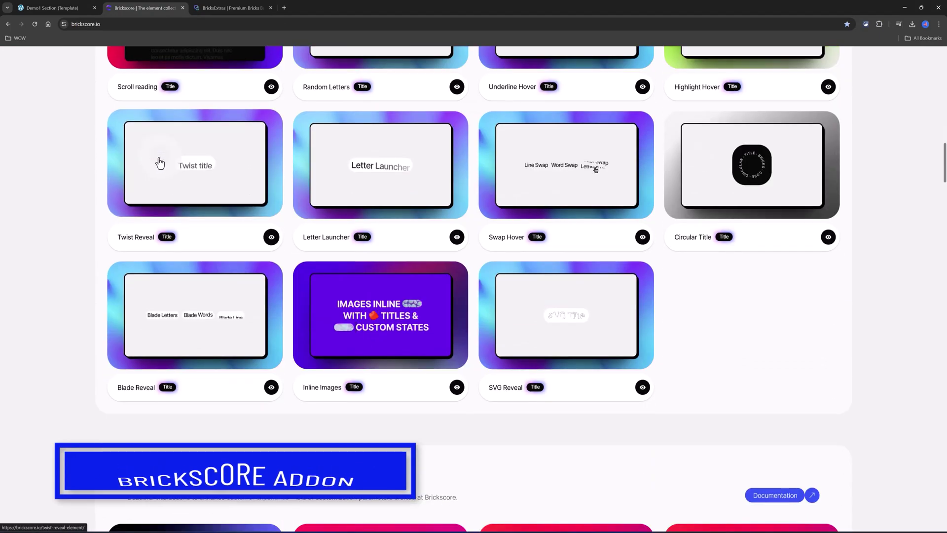
Step: Switch to the BricksExtras website and scroll through its element feature cards
left_click(209, 7)
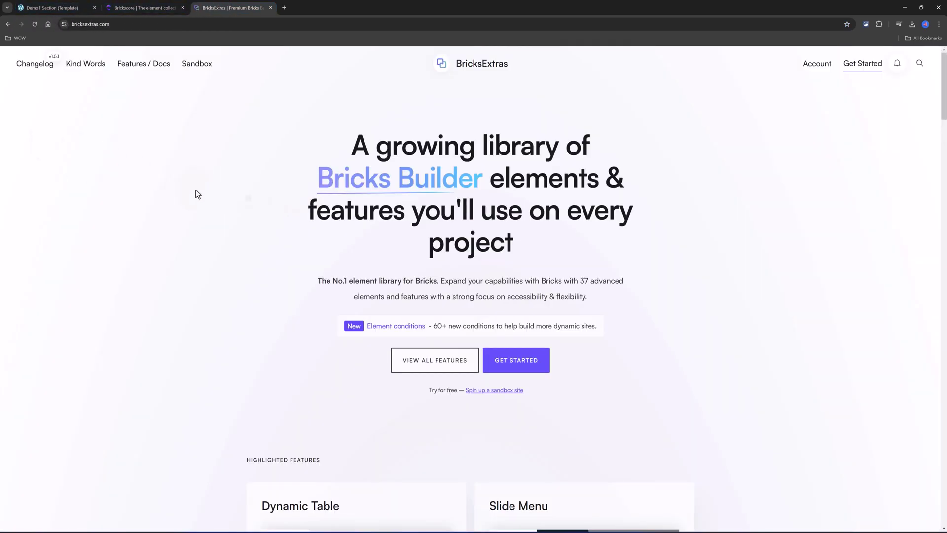
scroll(437, 353, "down", 10)
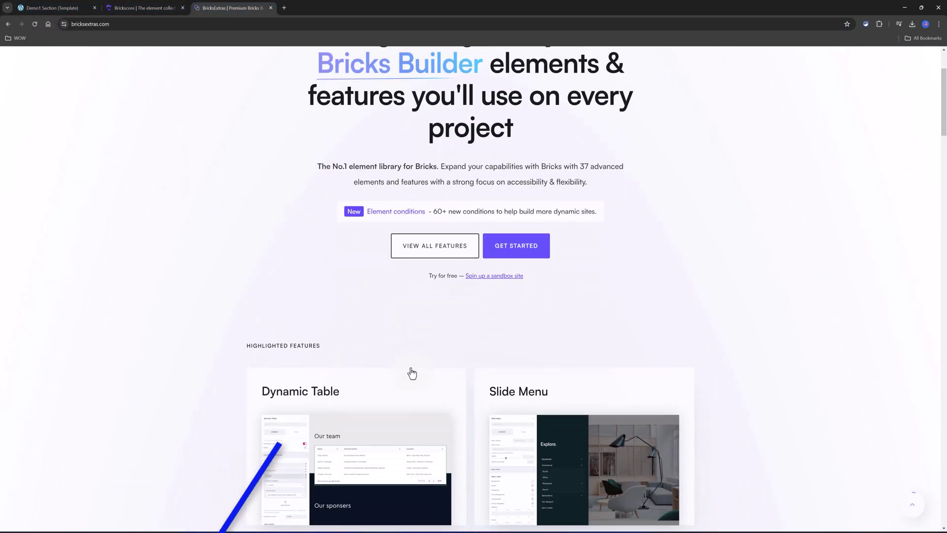
scroll(847, 374, "down", 9)
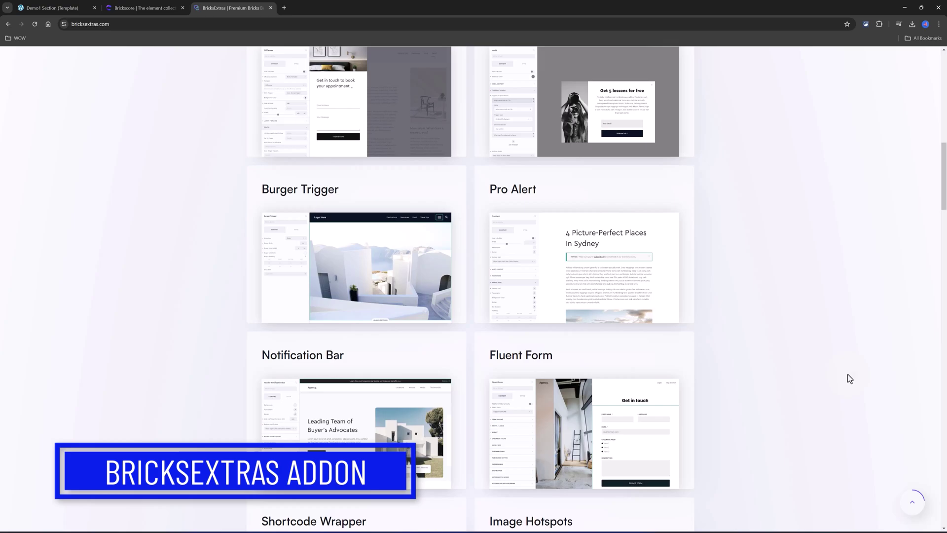
scroll(842, 371, "down", 4)
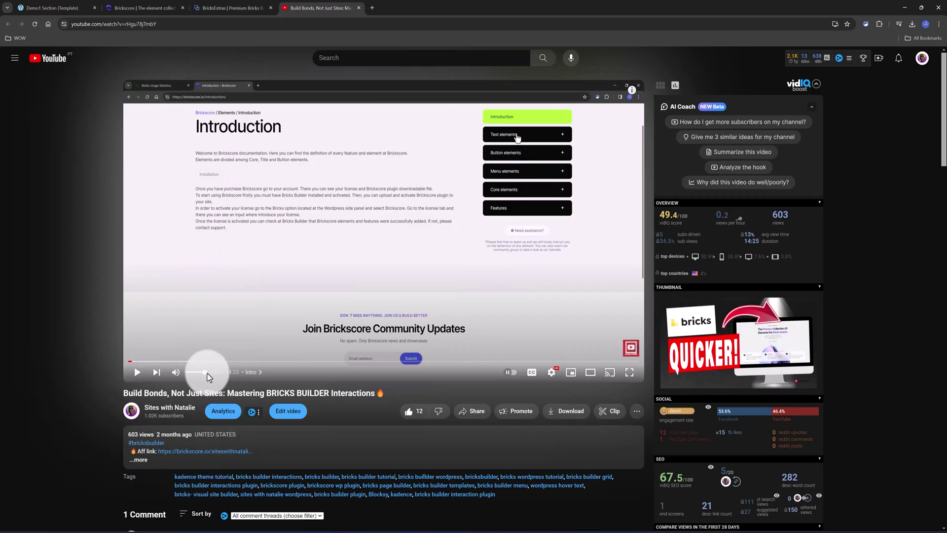
Step: Mute the YouTube video's volume and start it playing
left_click_drag(196, 377, 186, 377)
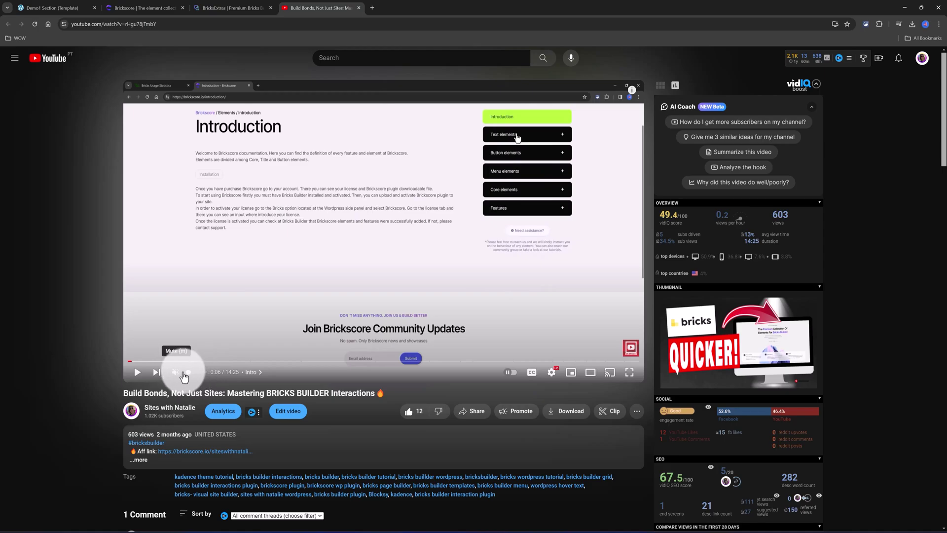
left_click(138, 373)
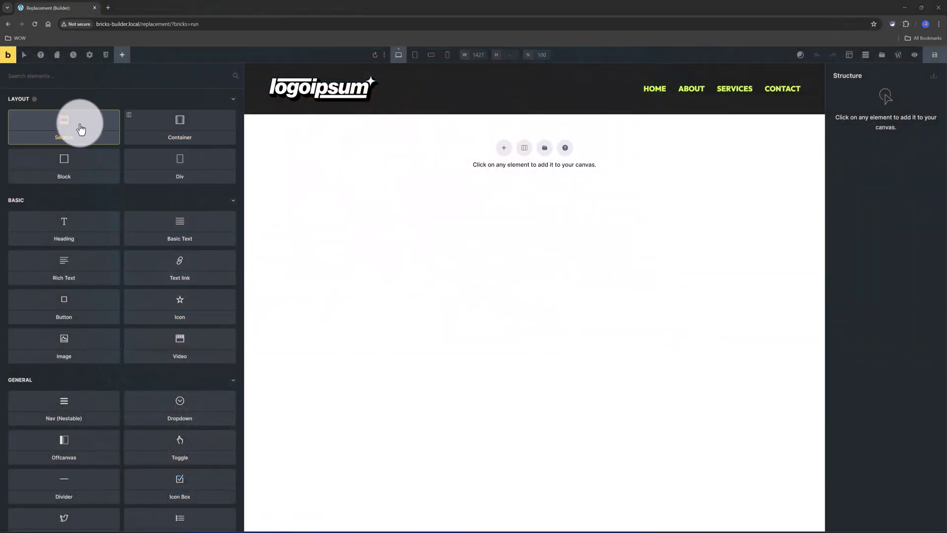
Step: Add a new section and insert a Swap Hover element, found by searching 'swap', into its container
left_click(80, 129)
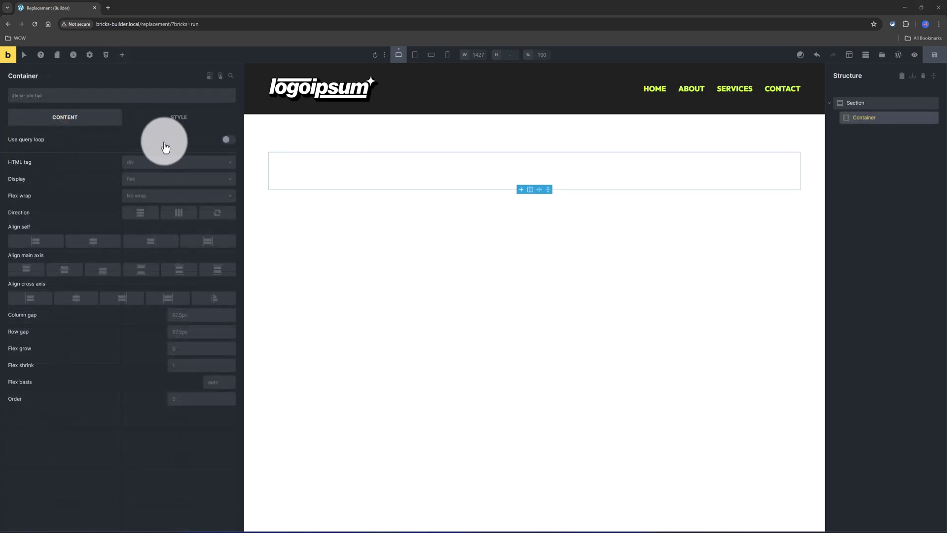
left_click(194, 107)
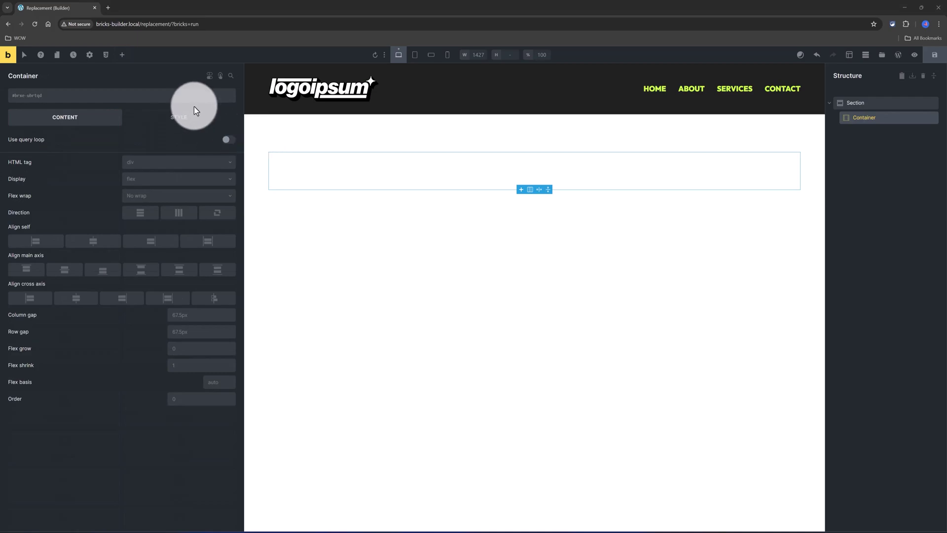
left_click(118, 55)
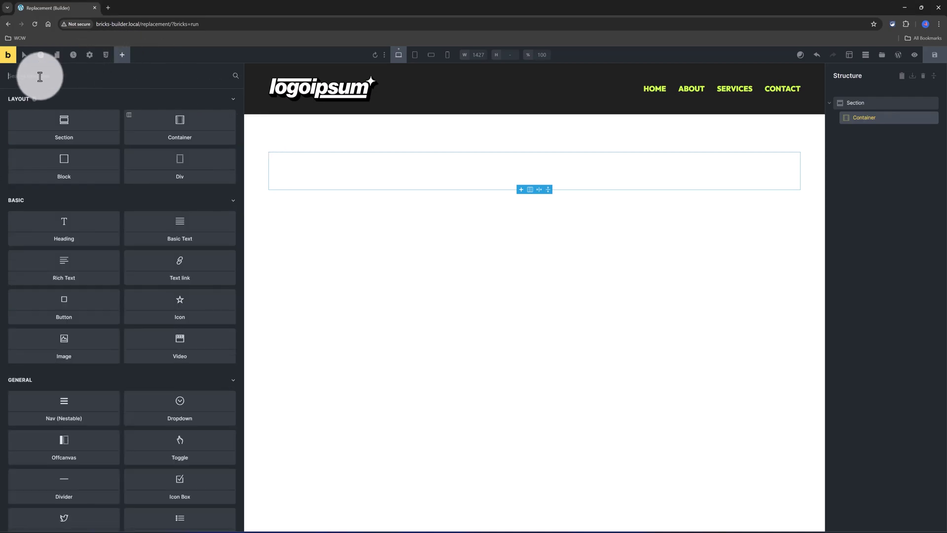
type("sWAP")
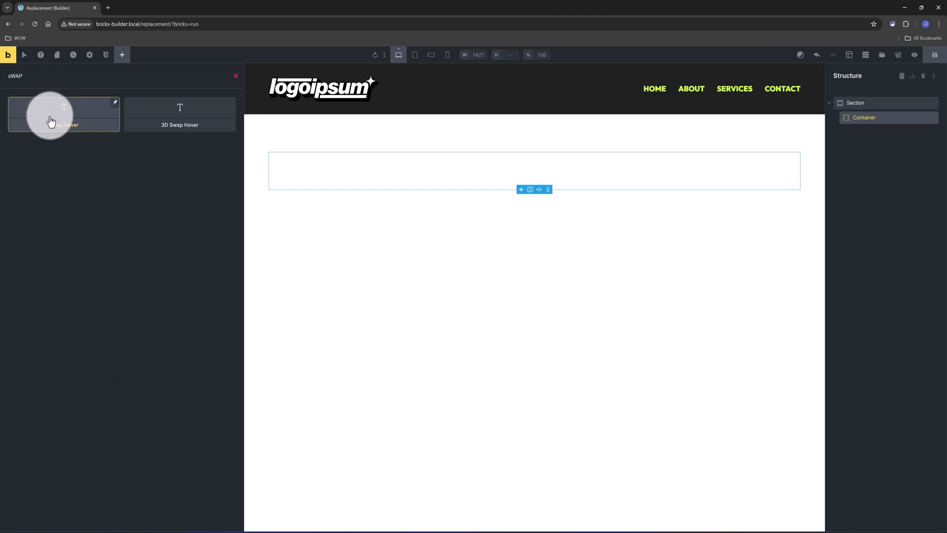
left_click(51, 120)
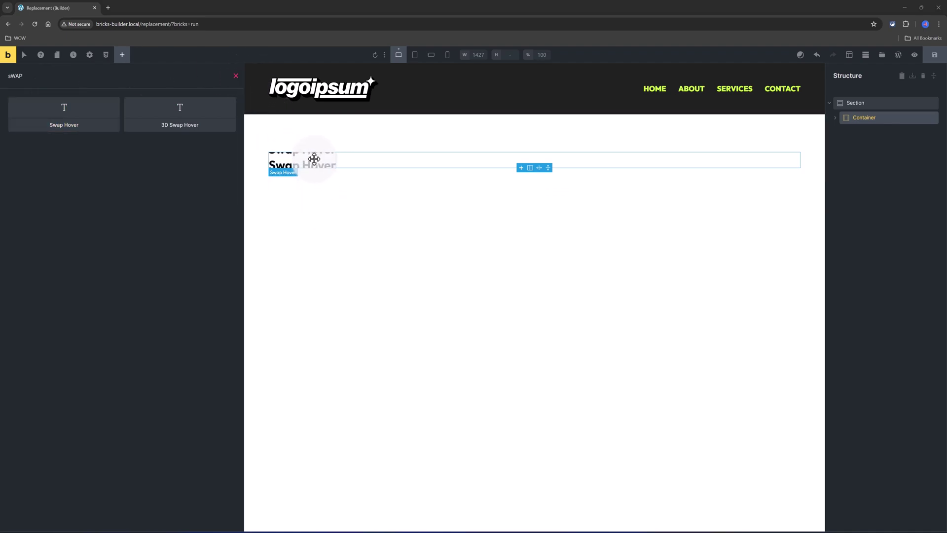
left_click_drag(312, 159, 4, 147)
Step: Title the heading WHAT OUR FANS ARE SAYING and try a character swap coming from the top
type("WHAT OUR")
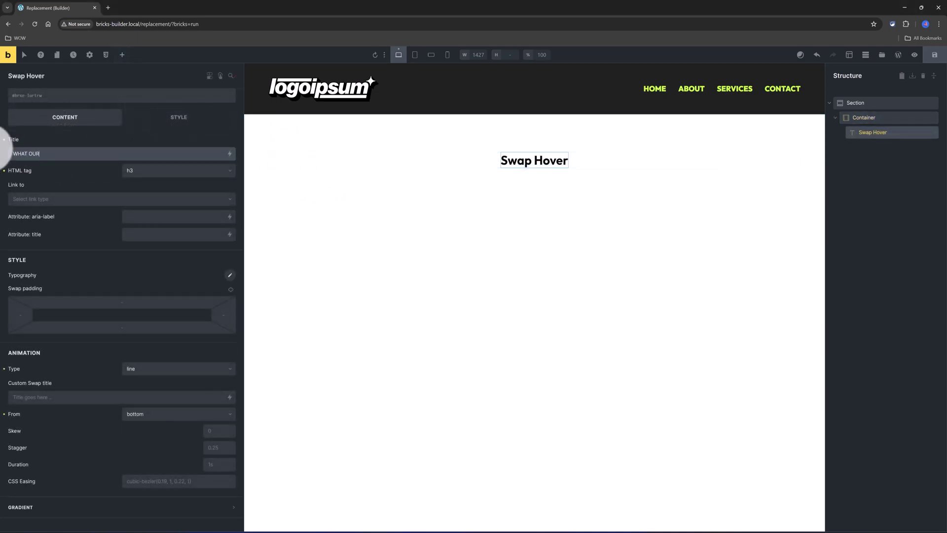
type(" FANS ARE SAYING")
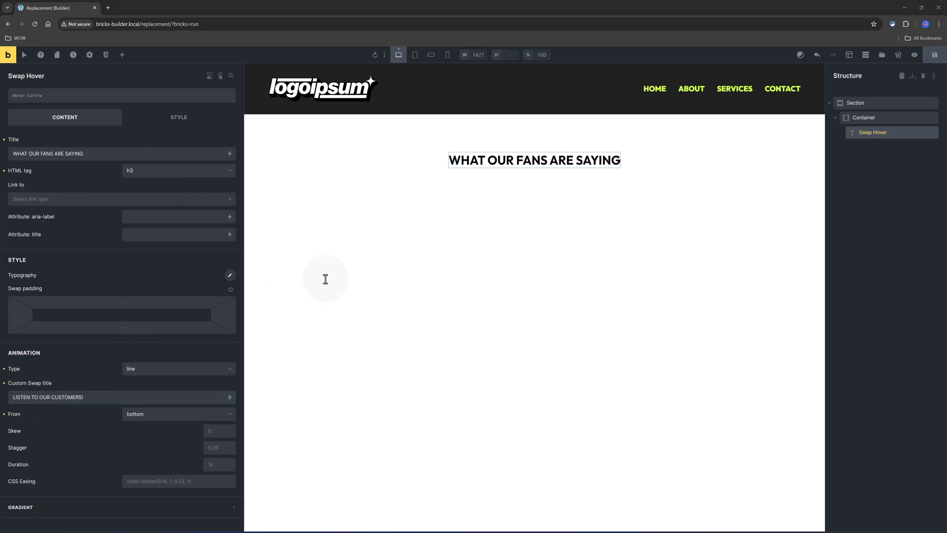
left_click(177, 368)
left_click(145, 394)
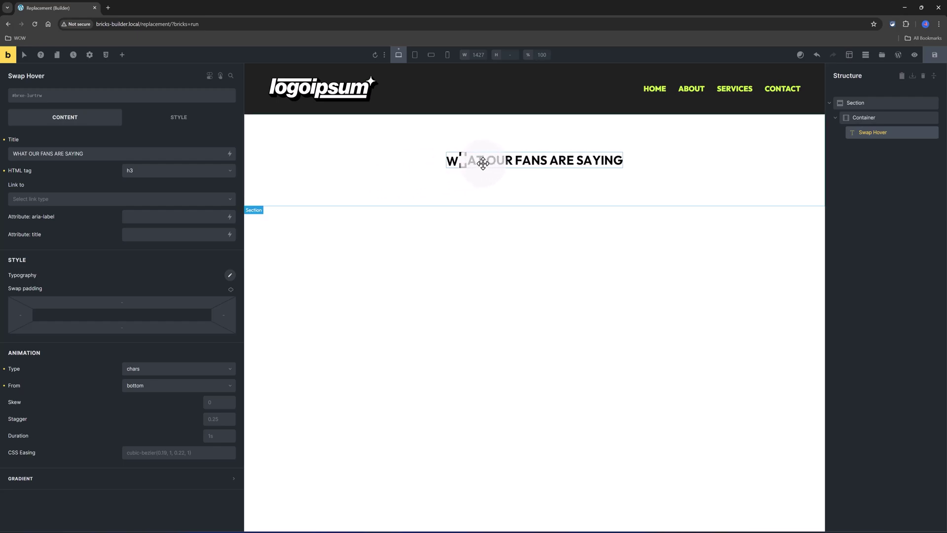
left_click(171, 284)
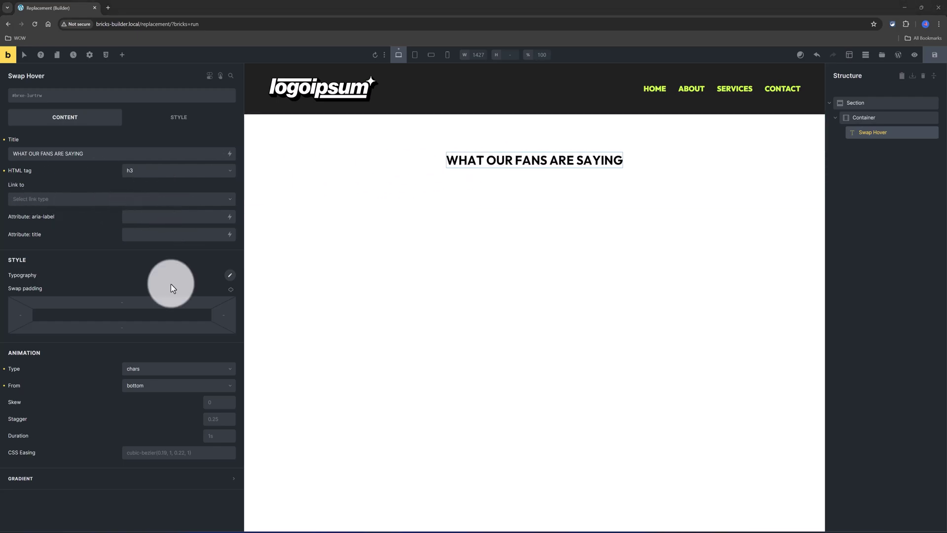
left_click(158, 387)
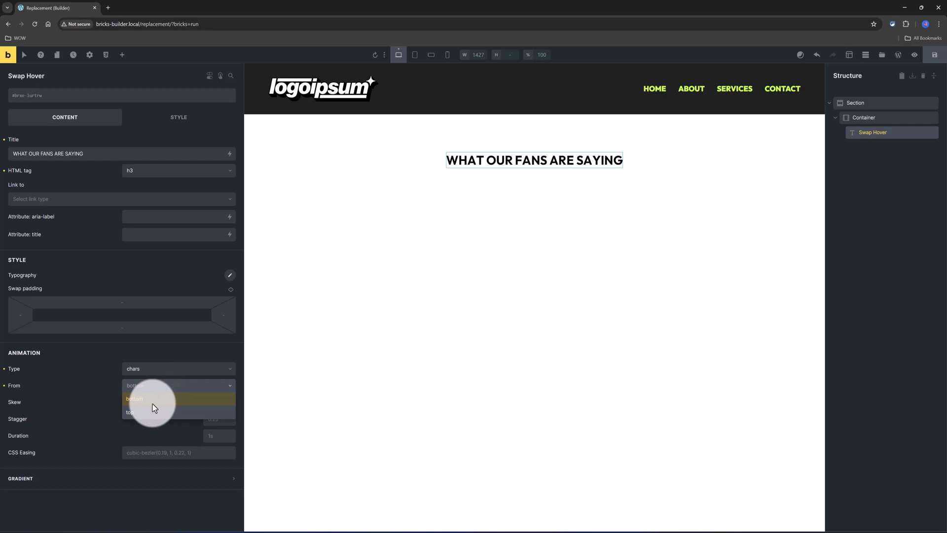
left_click(143, 399)
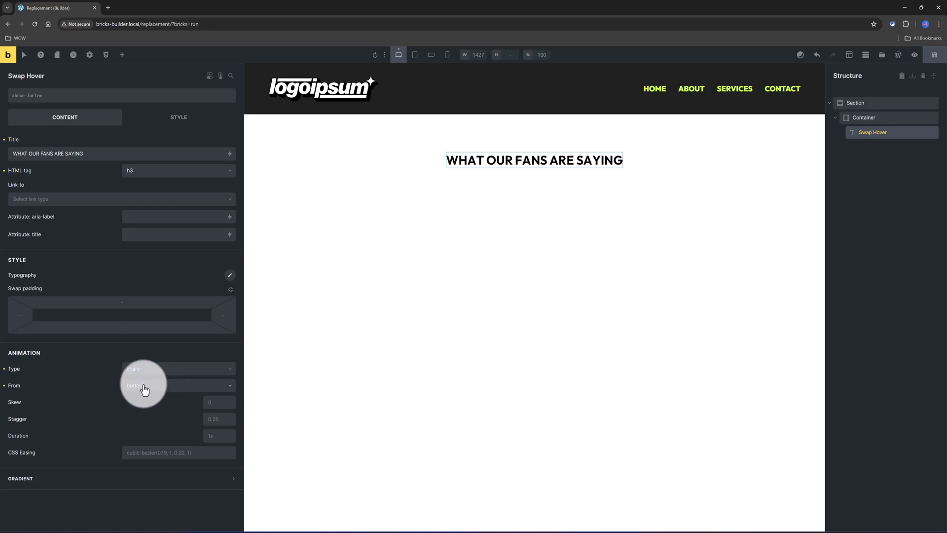
left_click(143, 390)
left_click(137, 415)
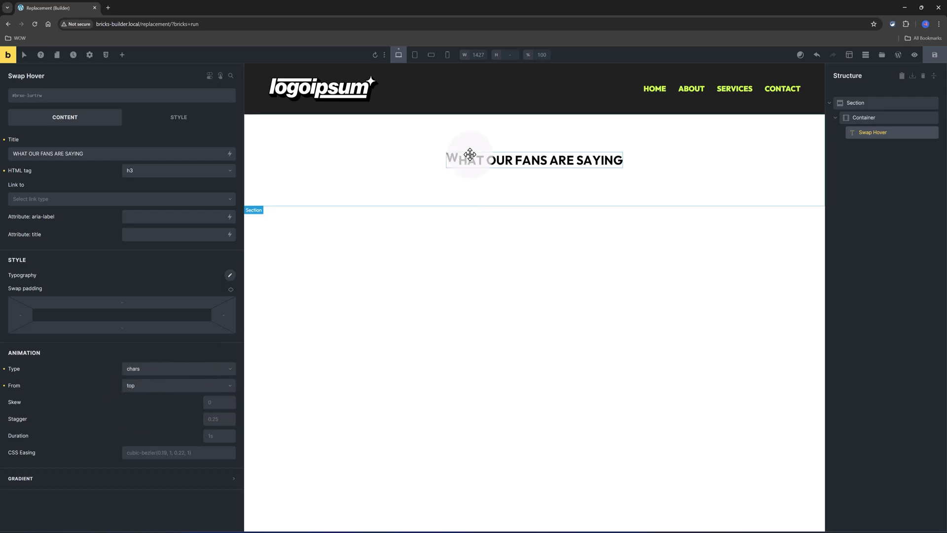
Step: Set the swap back to a whole-line animation from the bottom with a skew of 6
left_click(169, 368)
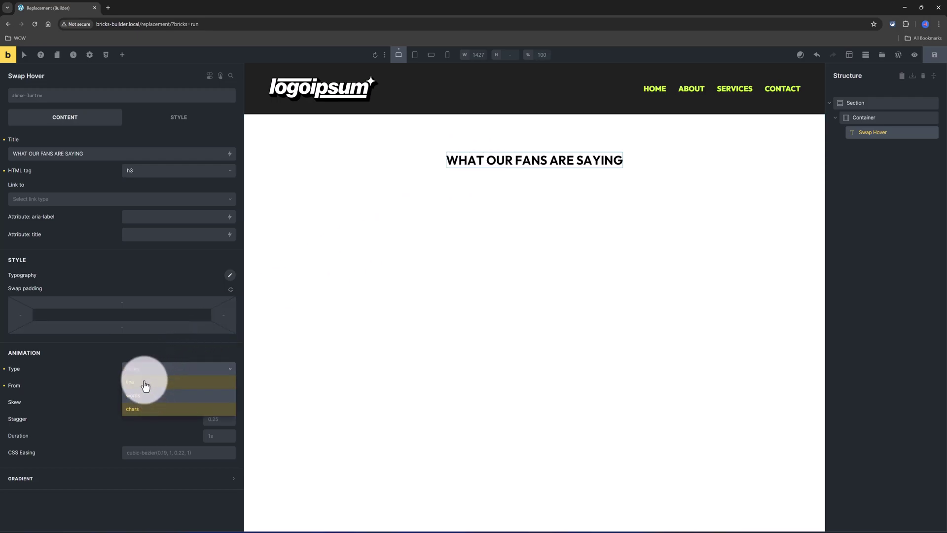
left_click(143, 383)
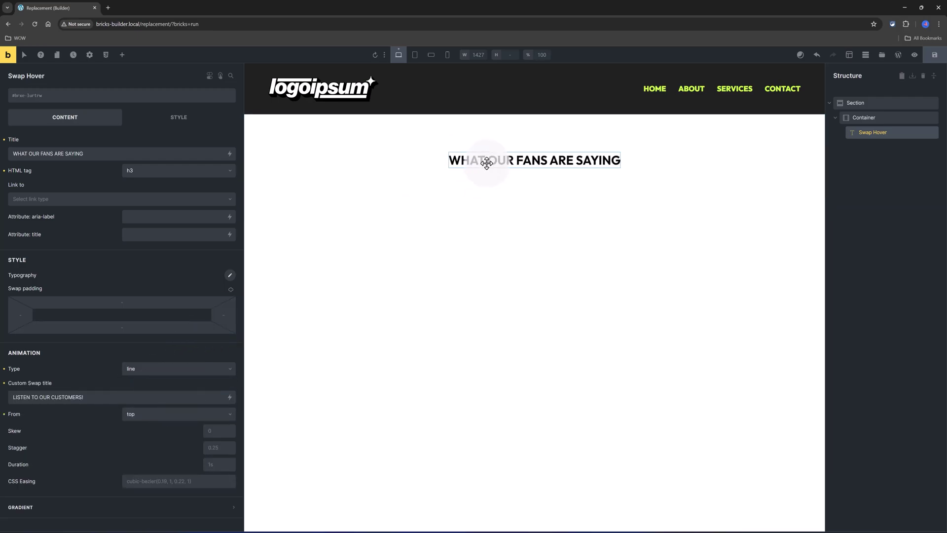
left_click(154, 415)
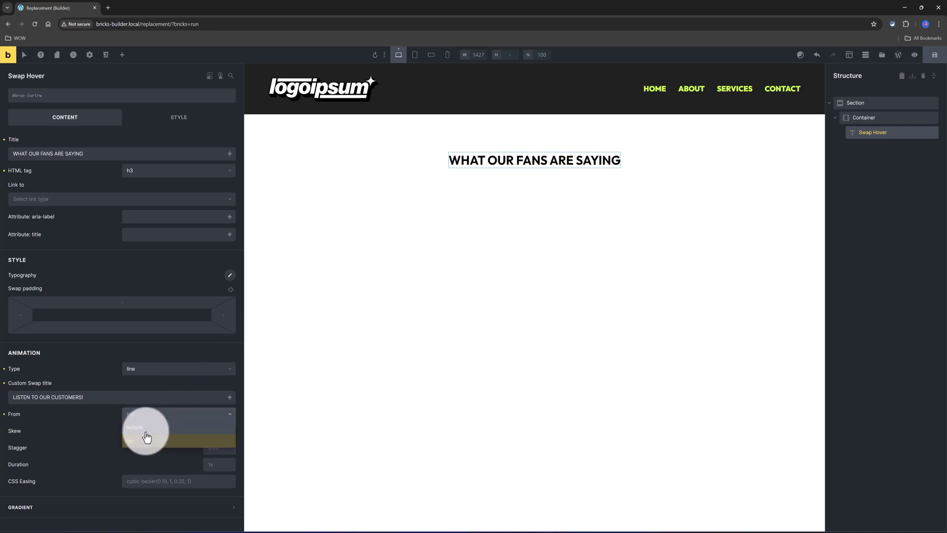
left_click(143, 430)
left_click(215, 431)
type("6")
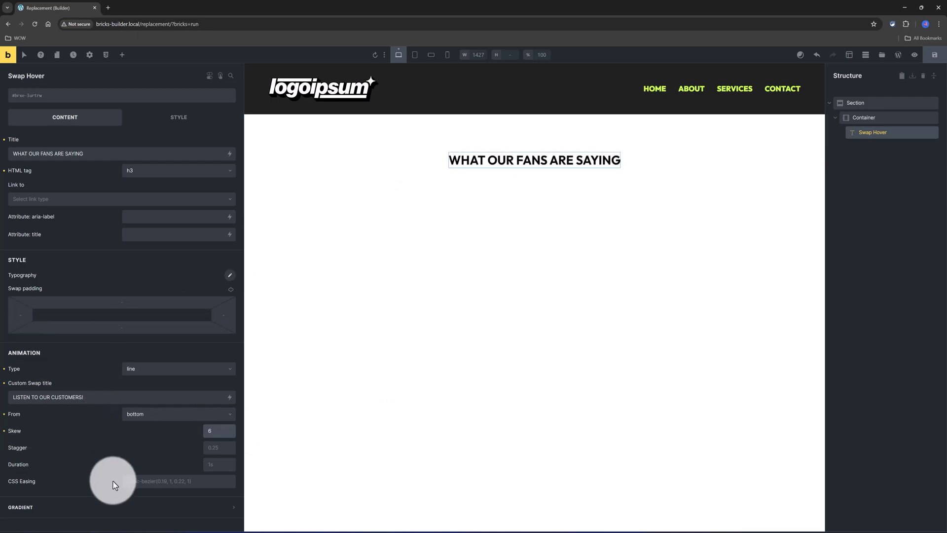
left_click(152, 483)
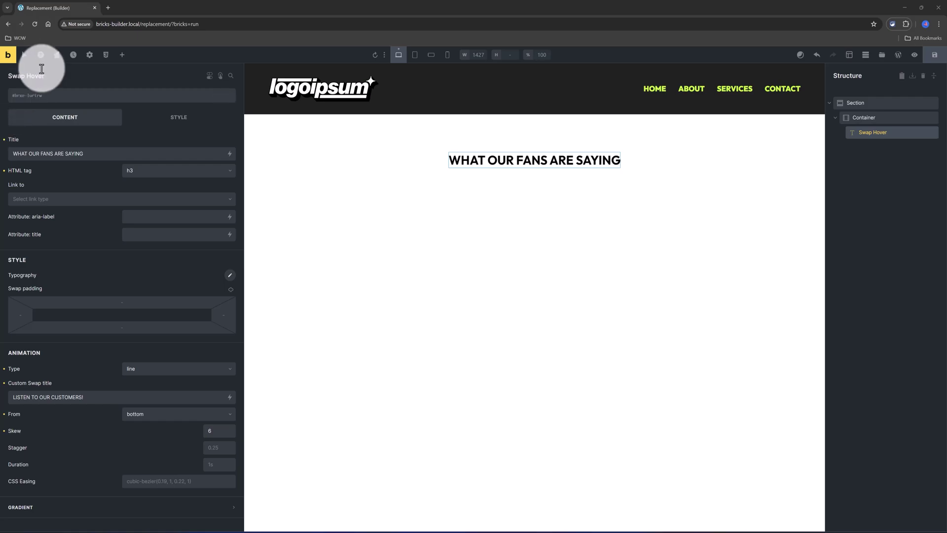
Step: Add a container below the heading and rename it Testimonialsa container
left_click(123, 57)
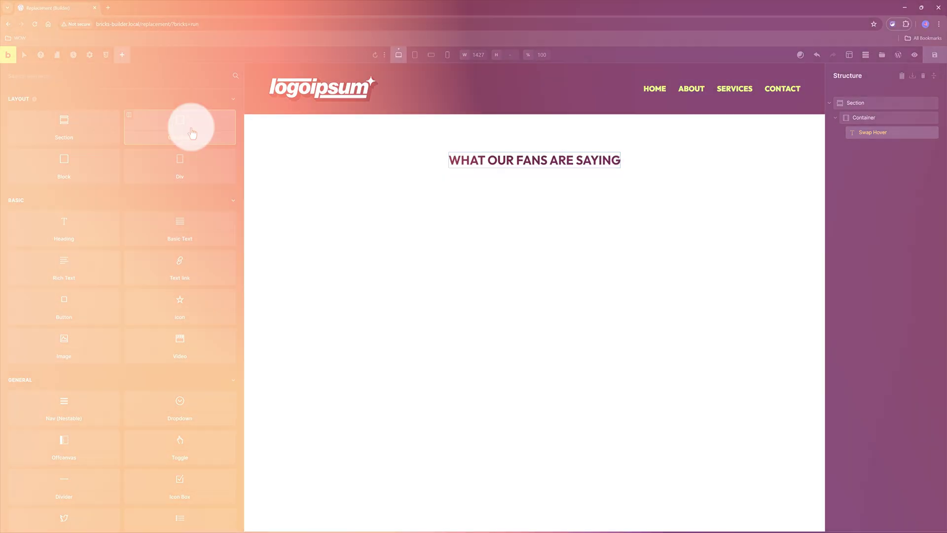
left_click(192, 133)
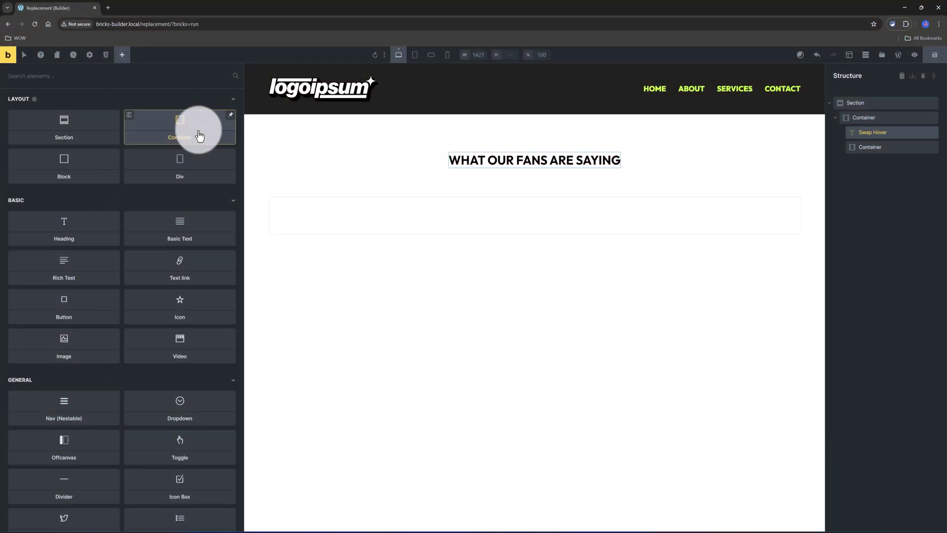
left_click(860, 145)
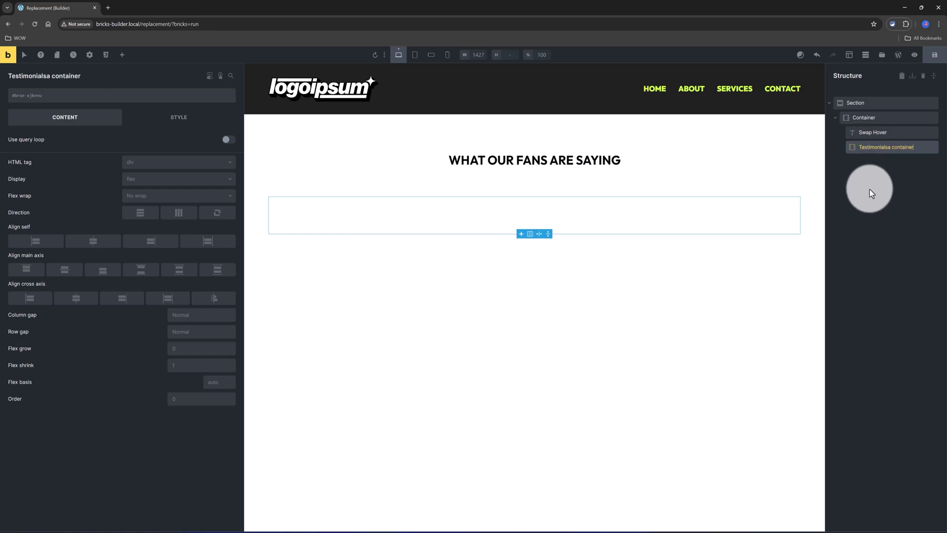
left_click(869, 190)
left_click(881, 148)
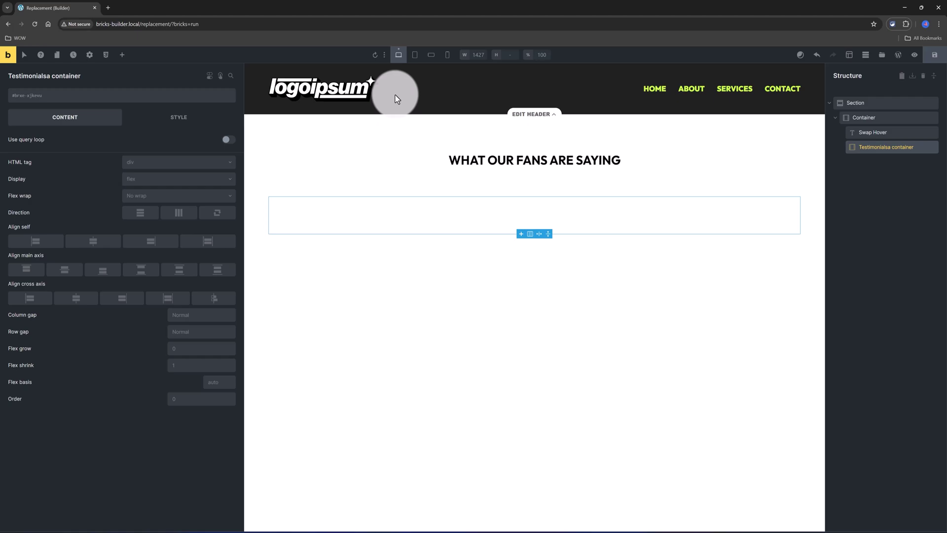
Step: Place a div inside the Testimonialsa container and search elements for 'glo'
left_click(123, 55)
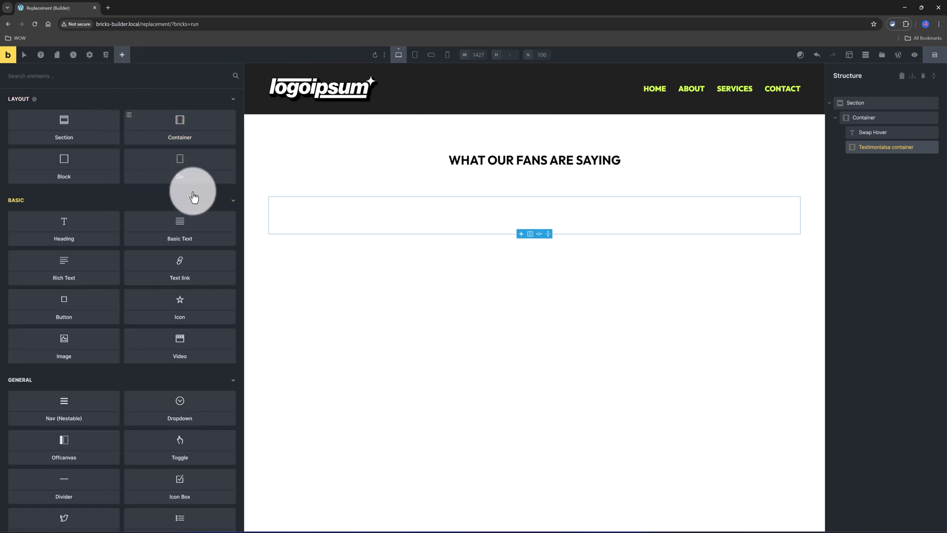
left_click_drag(179, 169, 877, 161)
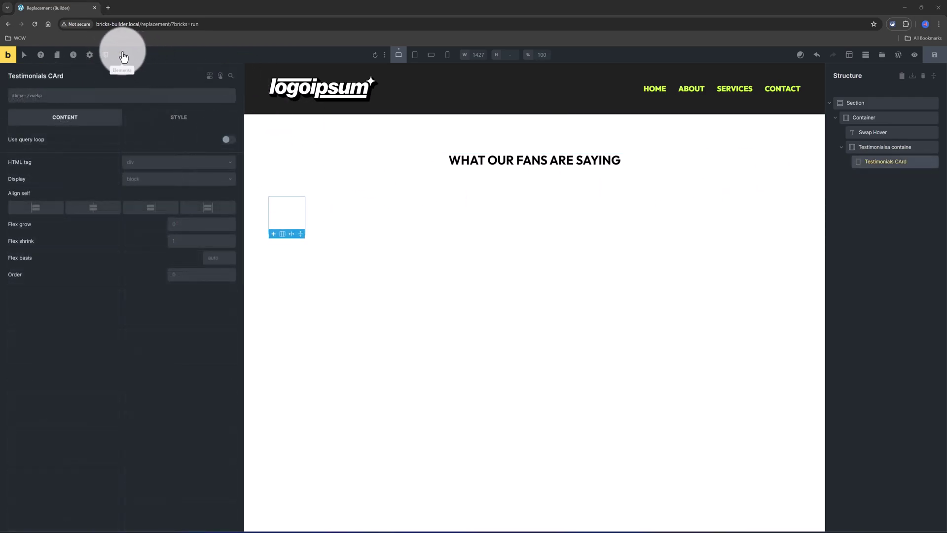
left_click(123, 56)
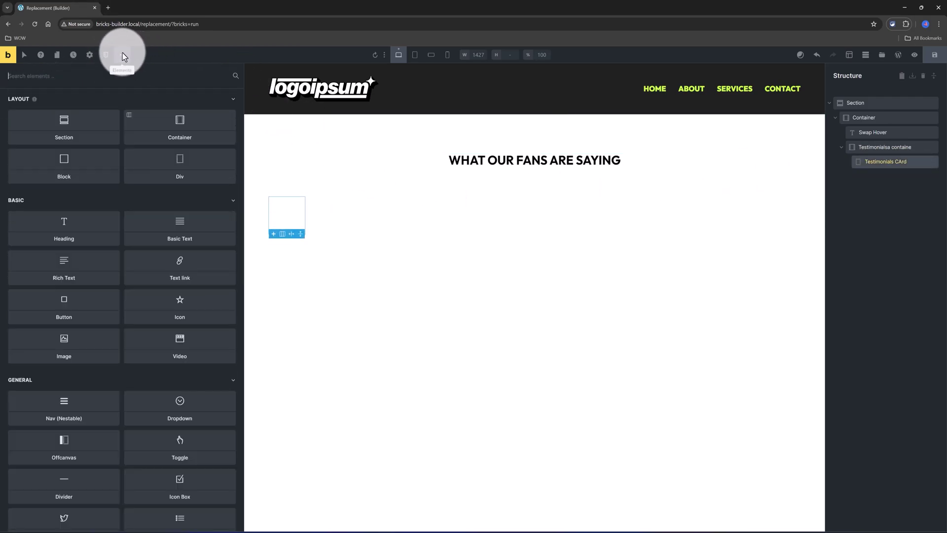
type("glowing")
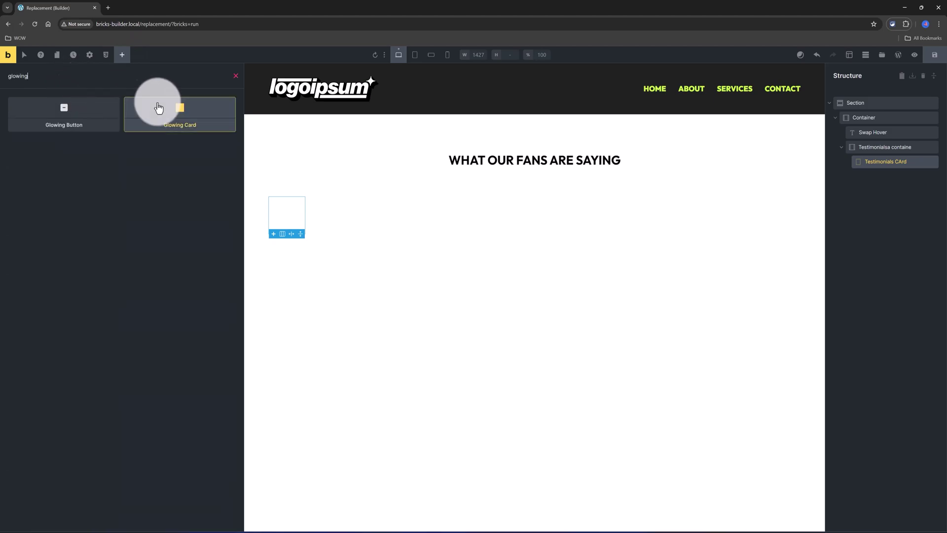
Step: Insert a Glowing Card from the search results into the Testimonials CArd div
left_click(186, 114)
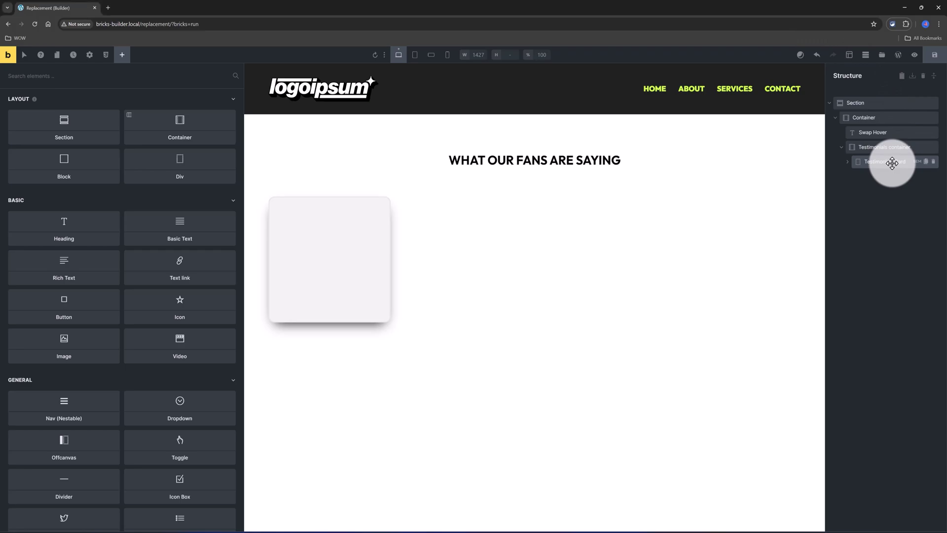
Step: Enable a query loop on the Testimonials Card with type ACF Repeater: Content Repeater
left_click(890, 162)
left_click(228, 140)
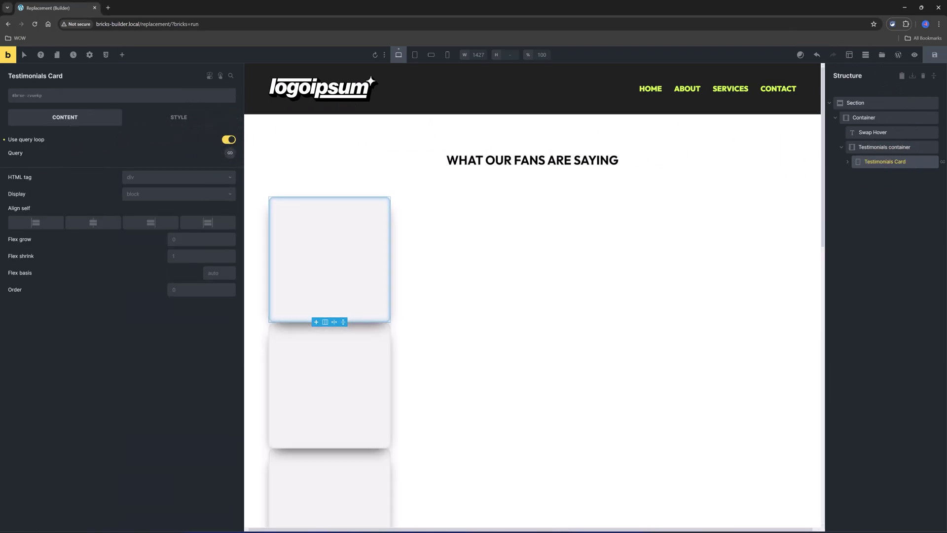
left_click(230, 152)
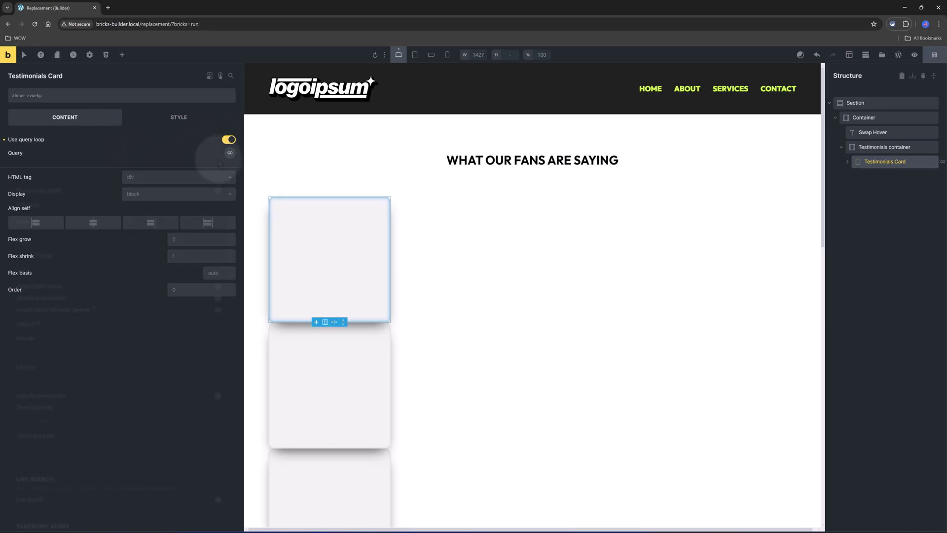
left_click(167, 178)
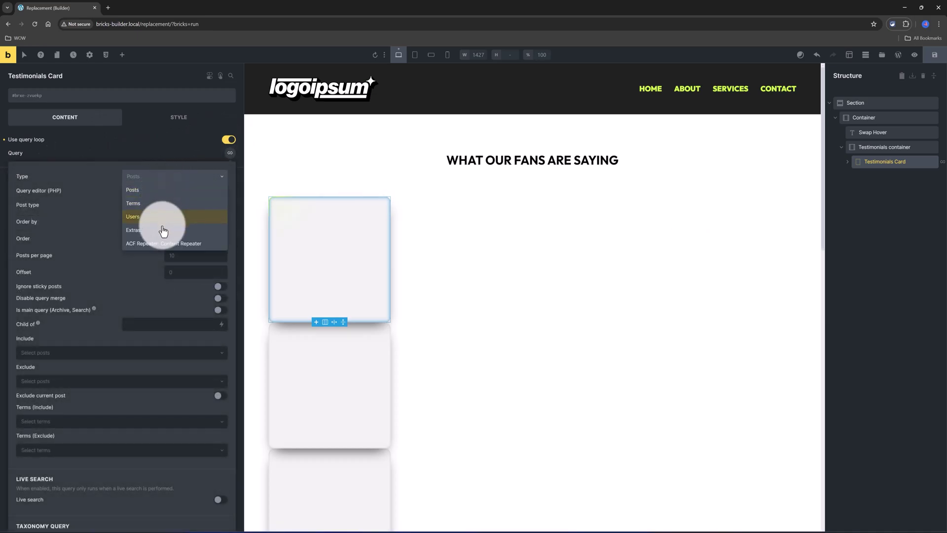
left_click(157, 244)
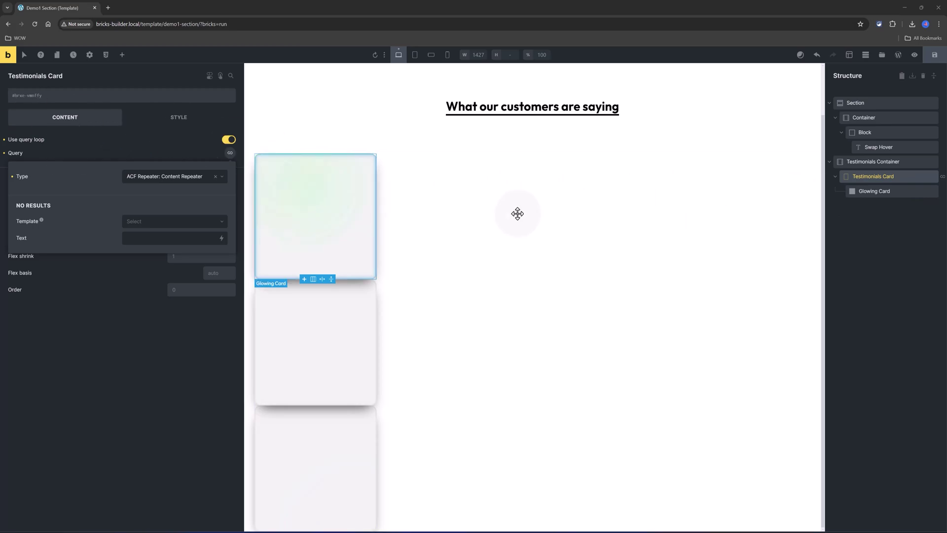
Step: Drag an Image element into the selected Glowing Card
left_click(874, 191)
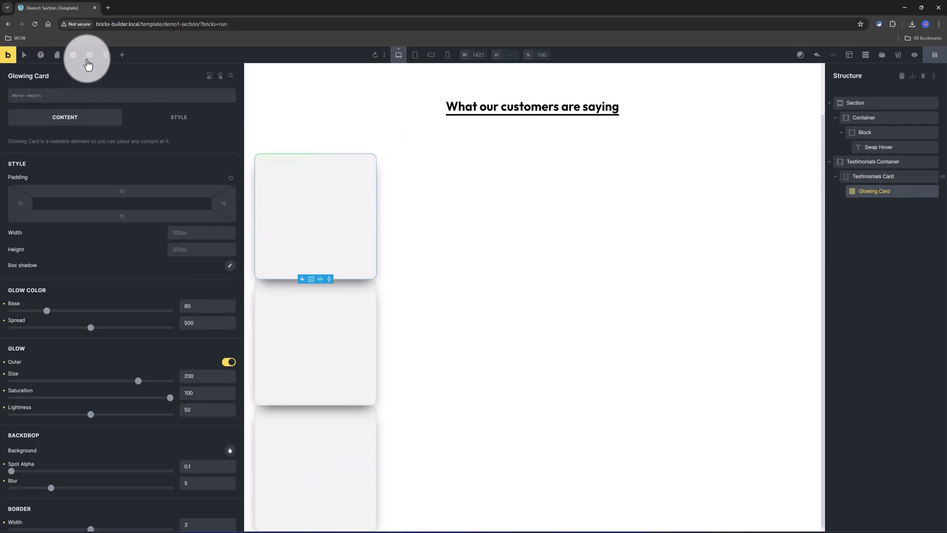
left_click(122, 55)
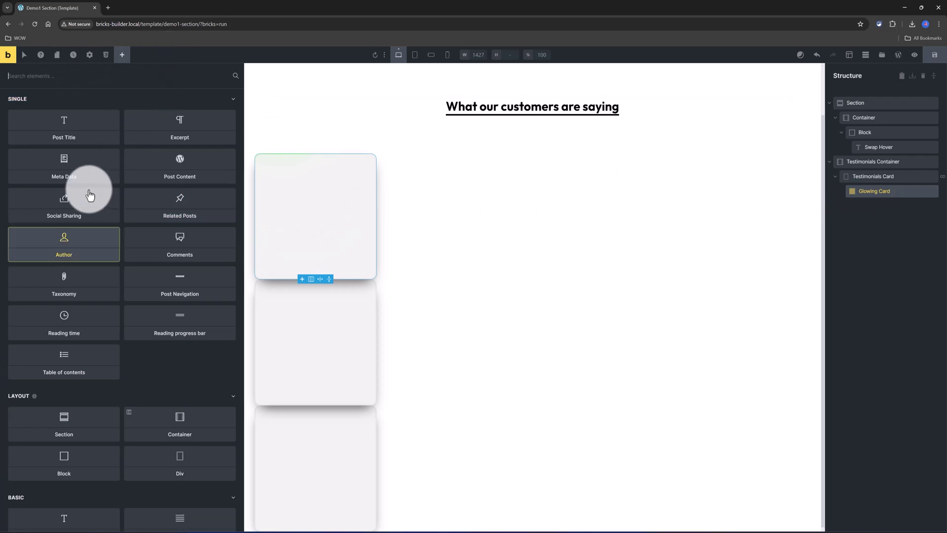
type("image")
left_click_drag(76, 116, 282, 169)
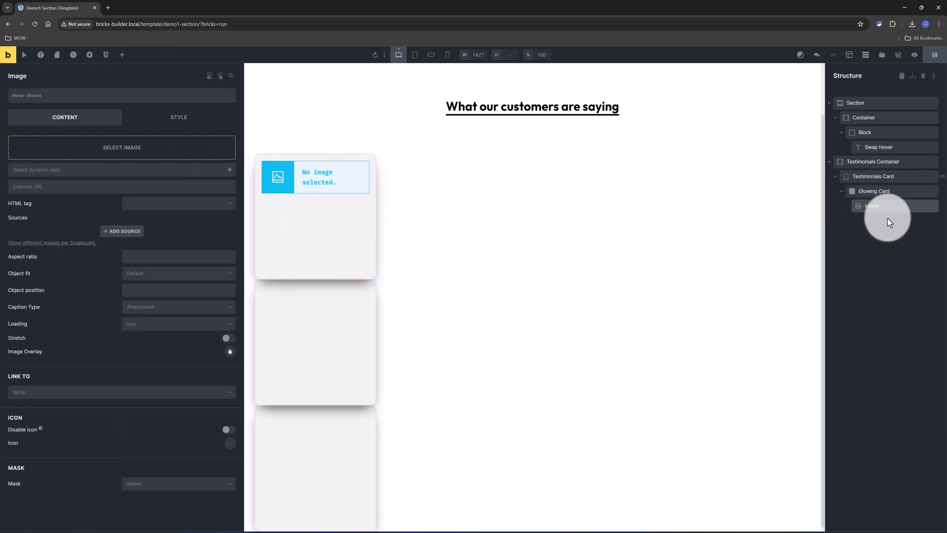
Step: Set the image's dynamic data to the {acf_content__client_image} field
left_click(230, 173)
scroll(165, 222, "down", 5)
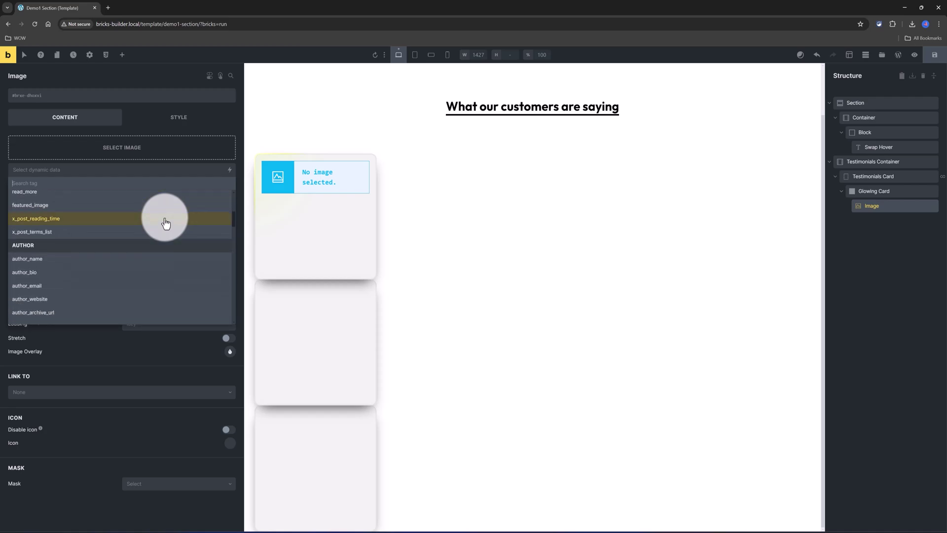
scroll(165, 223, "down", 2)
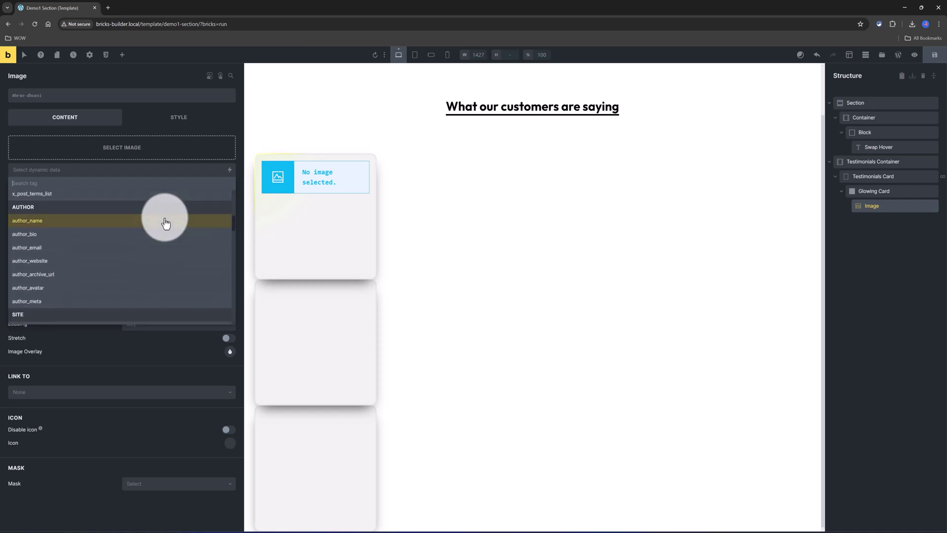
scroll(165, 223, "down", 10)
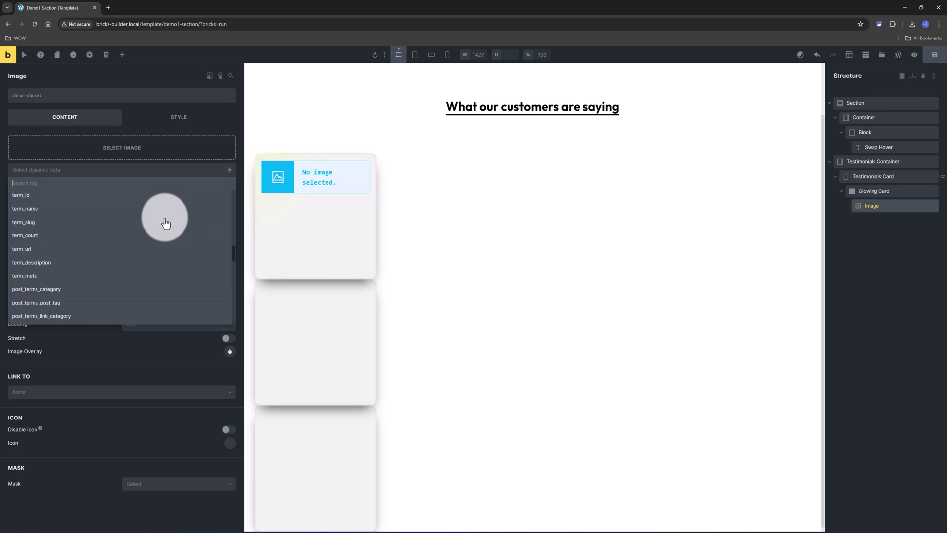
scroll(165, 223, "down", 10)
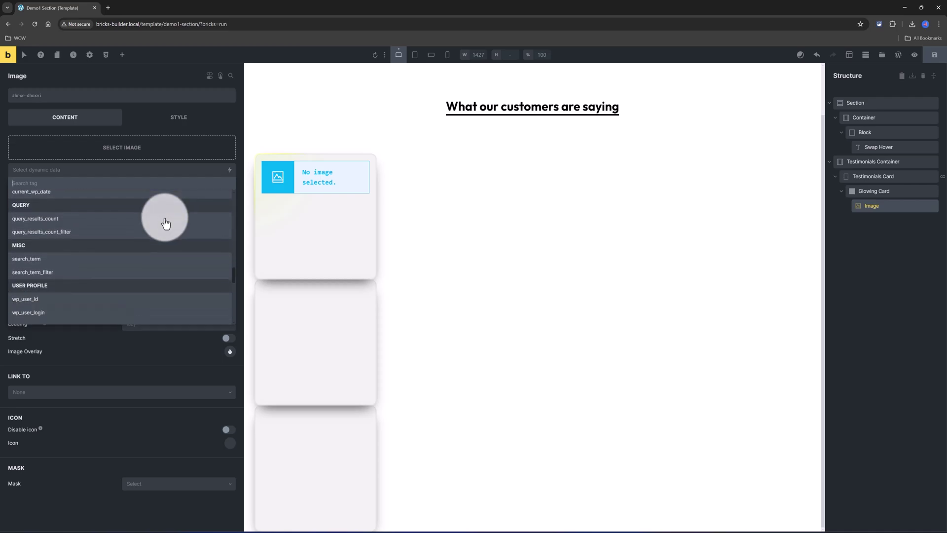
scroll(166, 223, "down", 6)
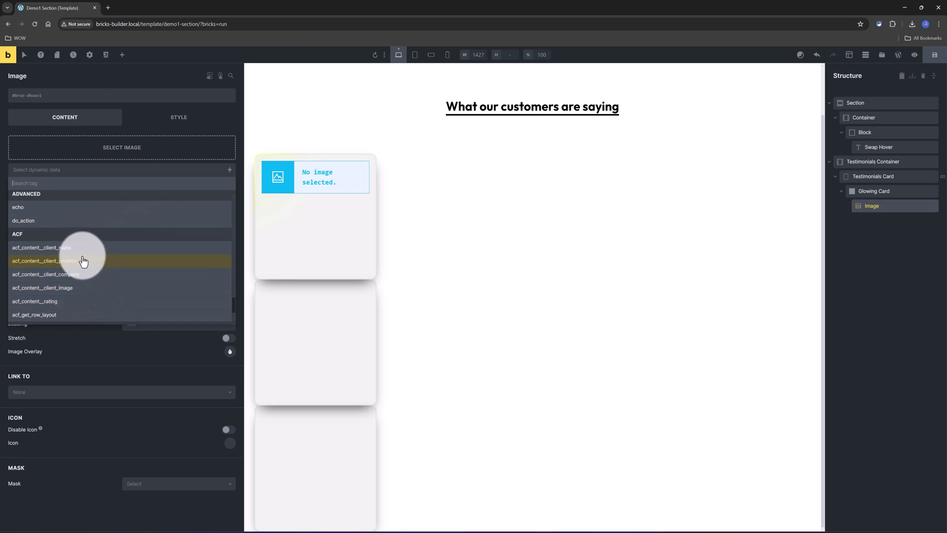
scroll(83, 261, "down", 3)
scroll(86, 266, "up", 4)
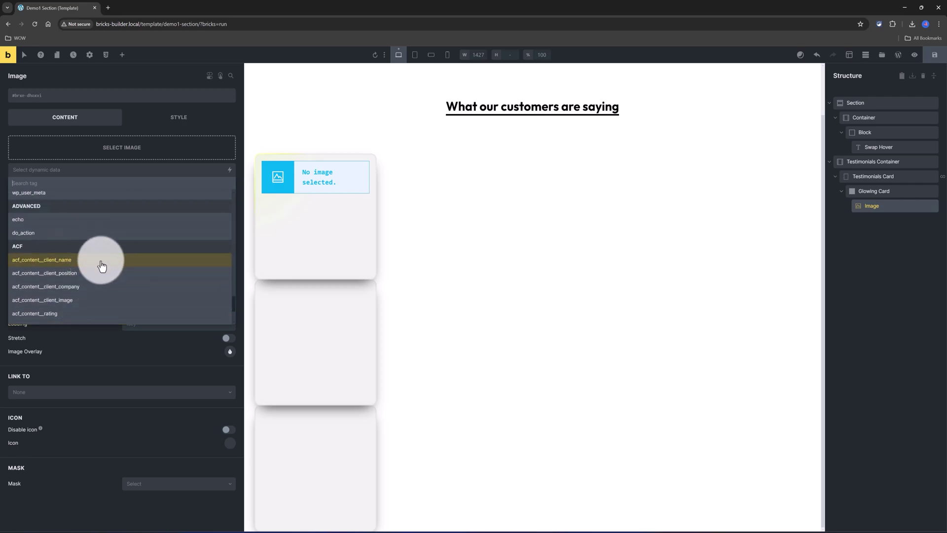
left_click(96, 302)
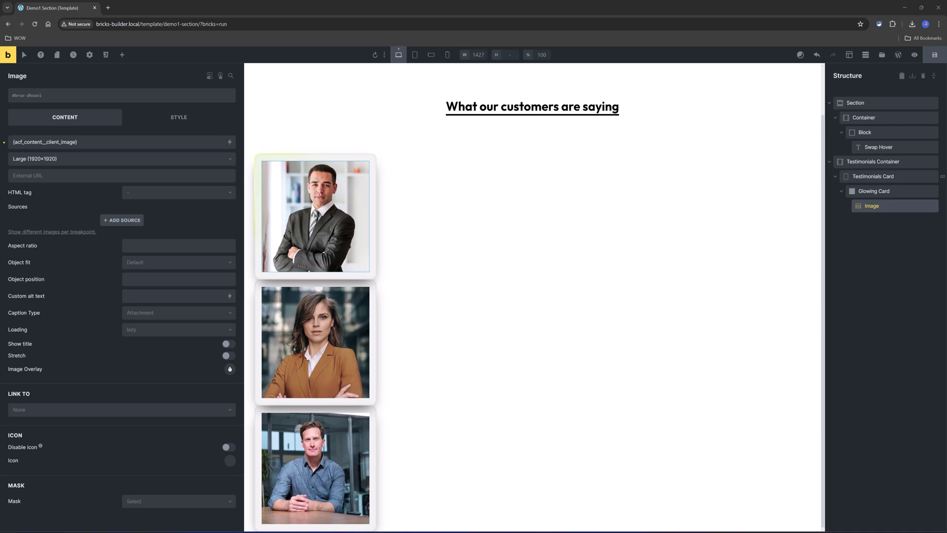
Step: Add a Heading below the client photo and clear its placeholder text
left_click(122, 54)
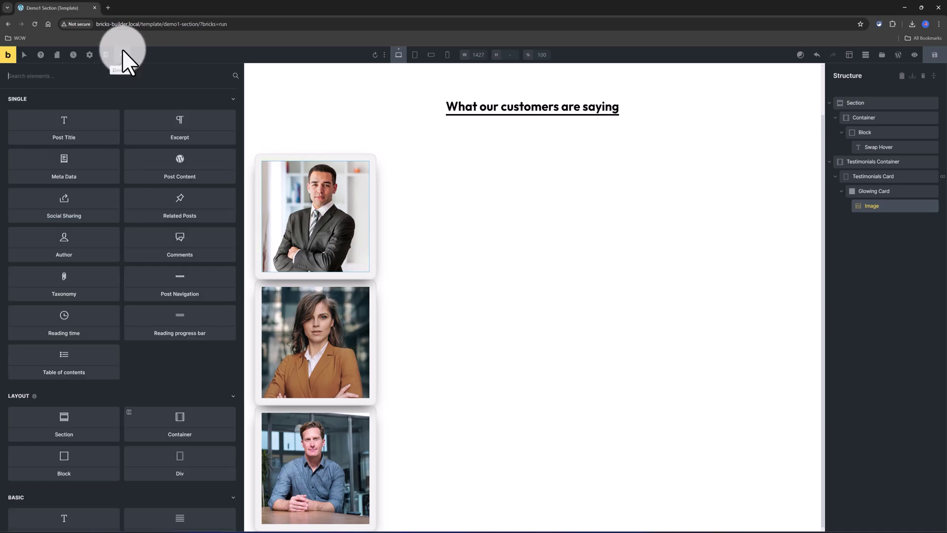
scroll(89, 296, "down", 3)
left_click(66, 411)
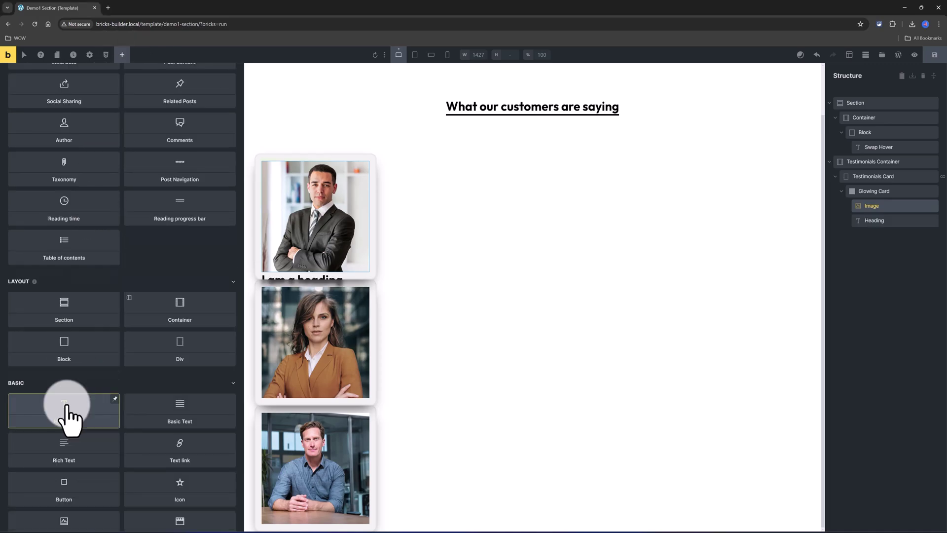
left_click(890, 222)
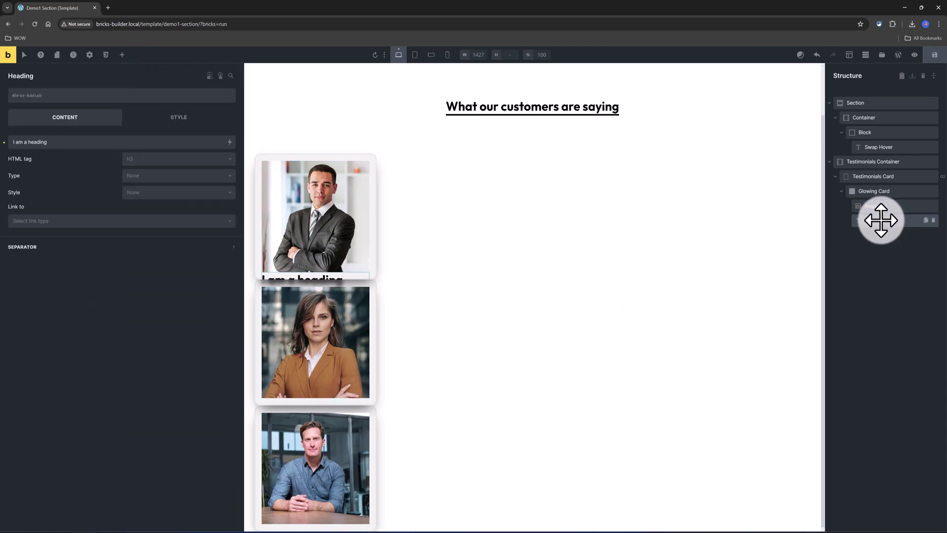
left_click(229, 144)
triple_click(42, 143)
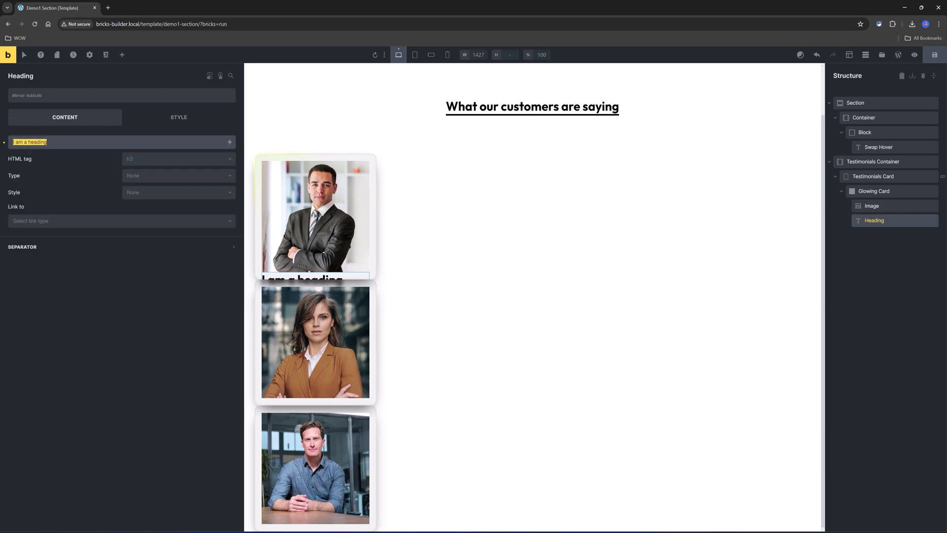
key("BackSpace")
Step: Fill the heading with the {acf_content__client_name} dynamic data tag
left_click(229, 142)
scroll(165, 220, "down", 5)
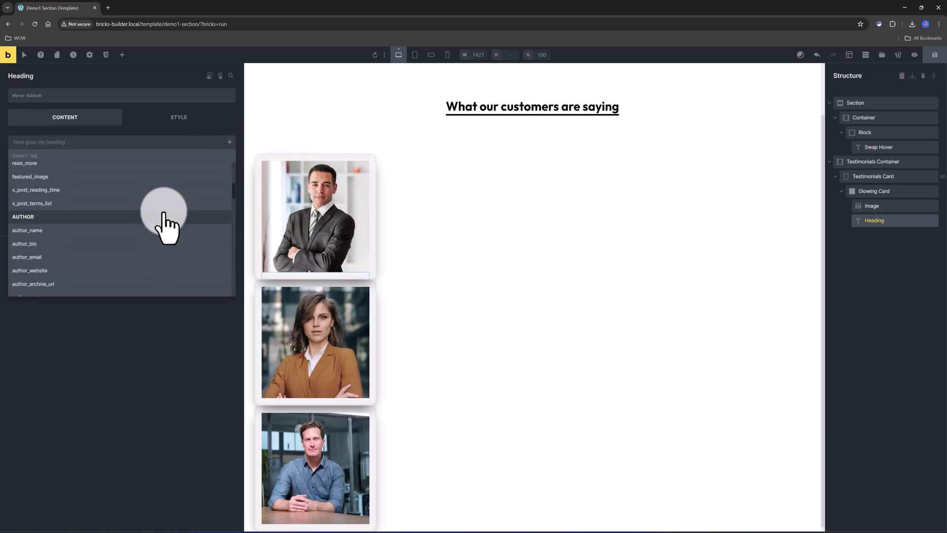
scroll(165, 220, "down", 8)
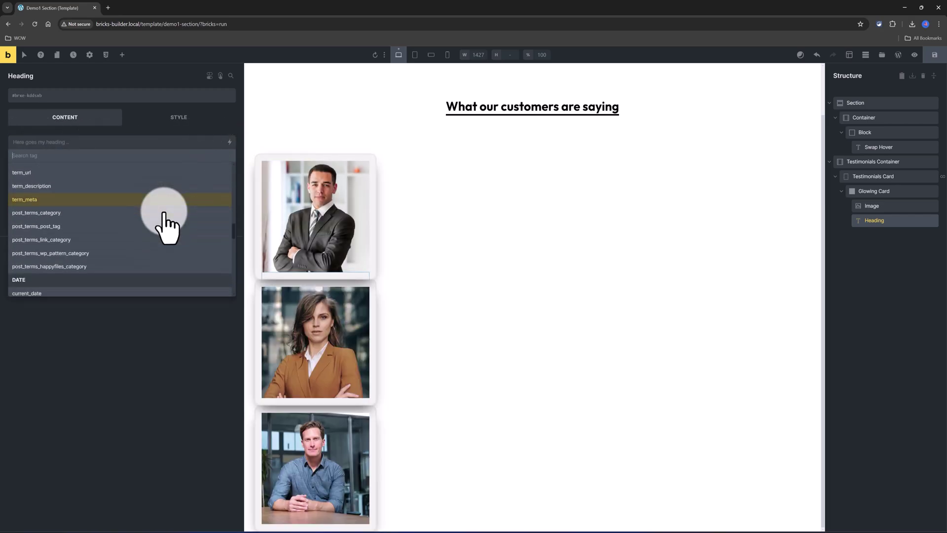
scroll(164, 220, "down", 3)
scroll(98, 221, "down", 5)
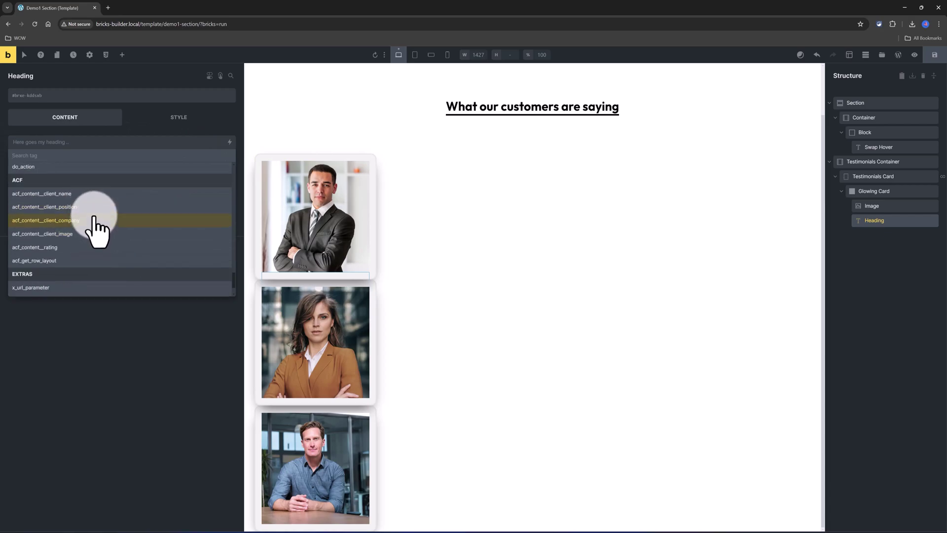
left_click(78, 193)
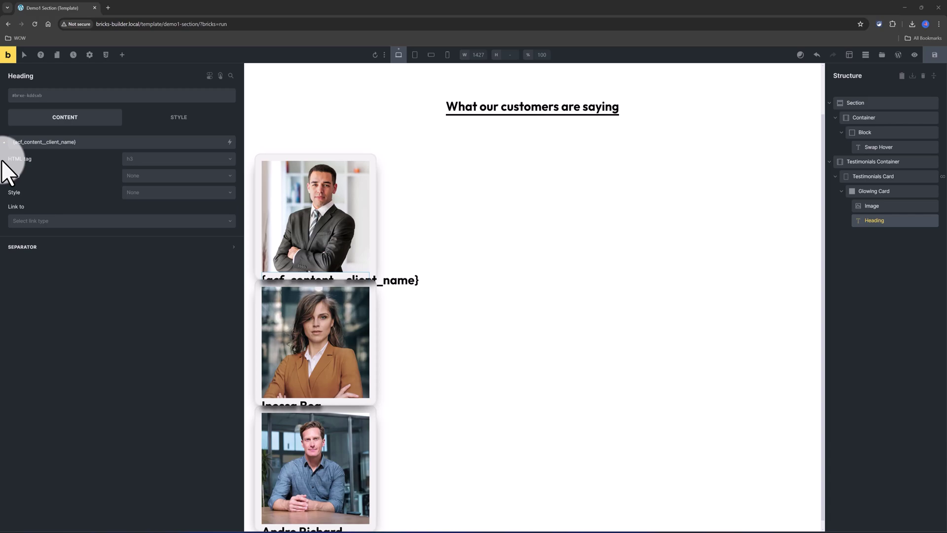
left_click(179, 161)
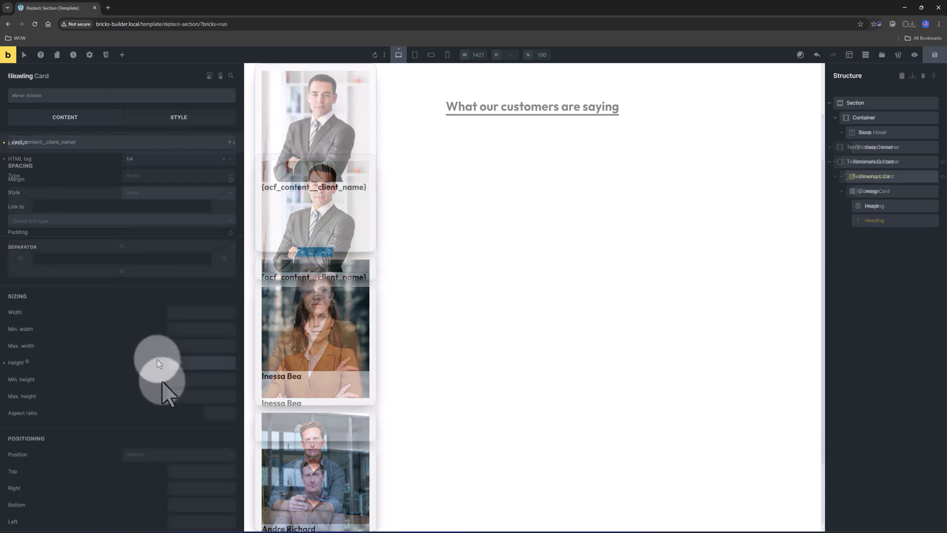
Step: Set the Testimonials Container to horizontal direction, column gap 10, main axis centred
left_click(888, 205)
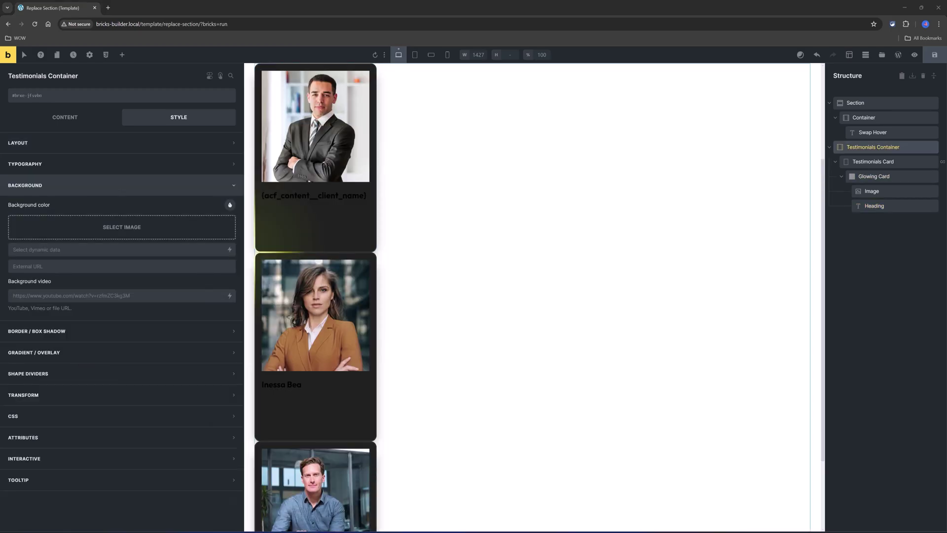
left_click(83, 118)
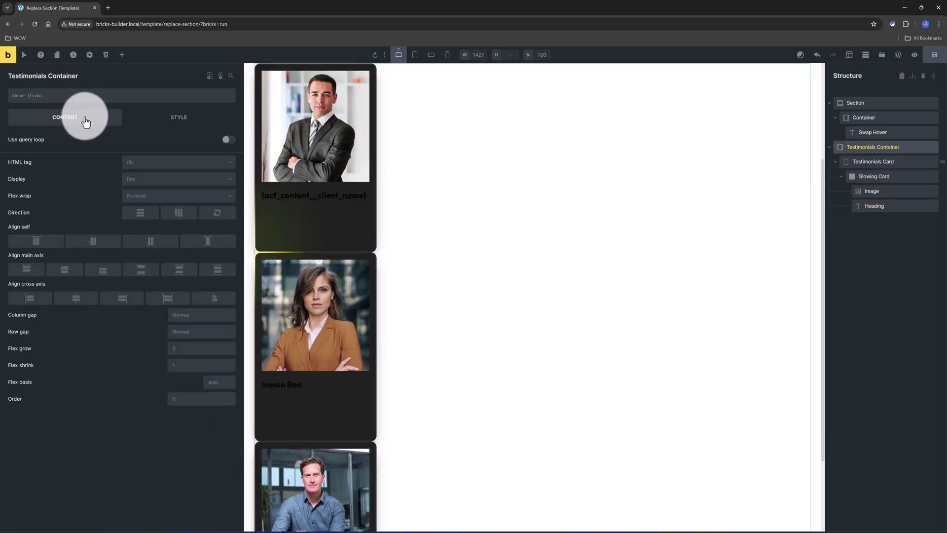
left_click(178, 214)
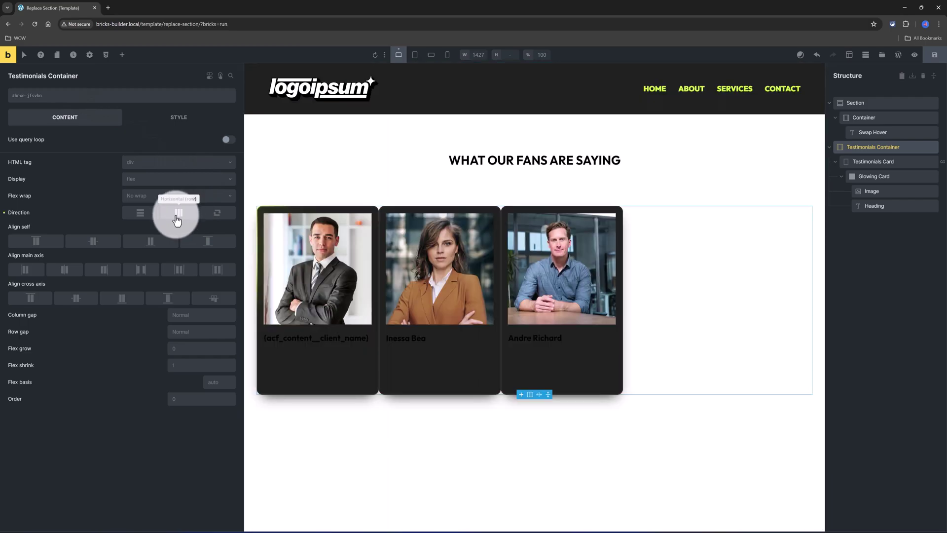
left_click(184, 317)
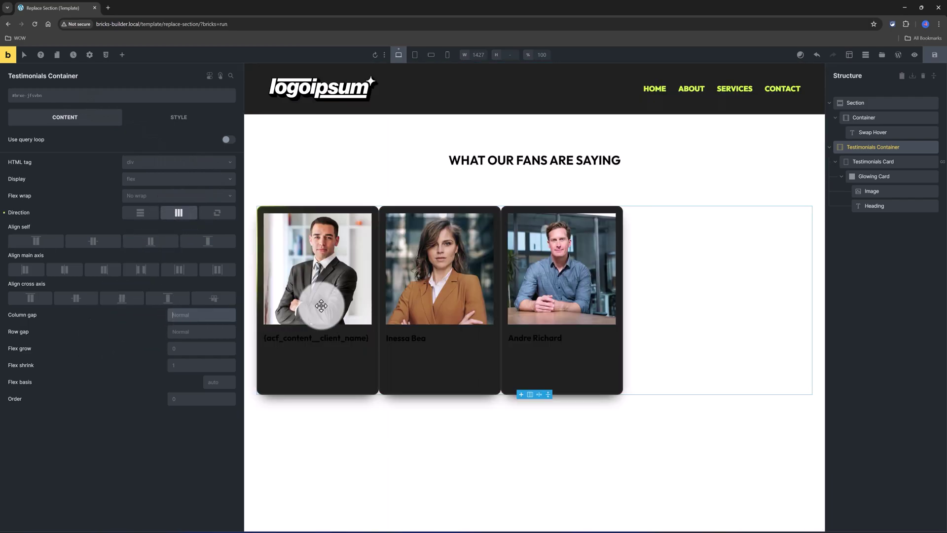
type("10")
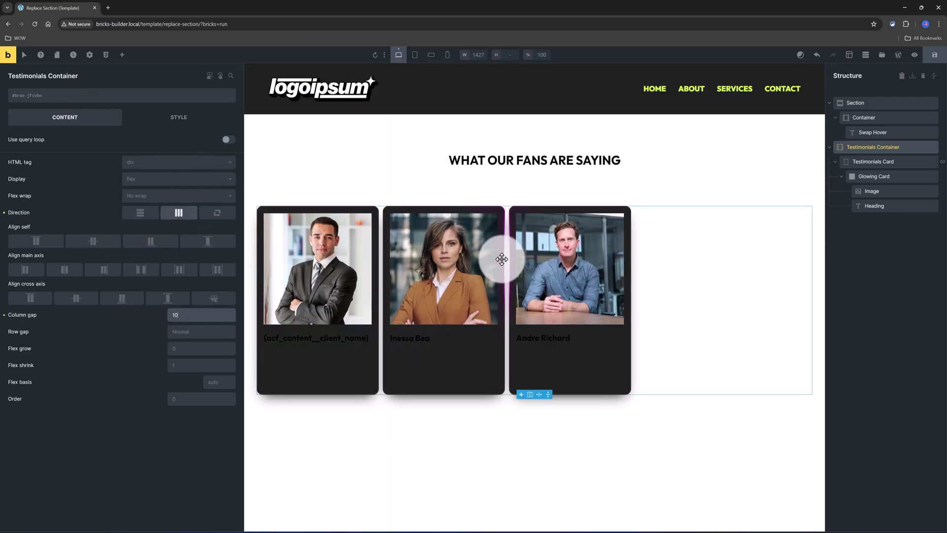
left_click(64, 272)
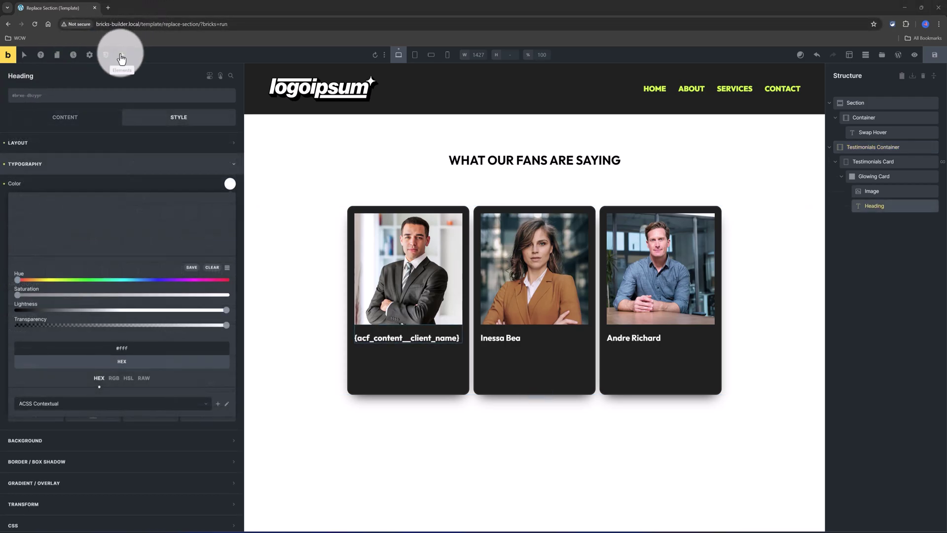
Step: Add a second heading filled with the {acf_content__client_position} dynamic tag
left_click(122, 55)
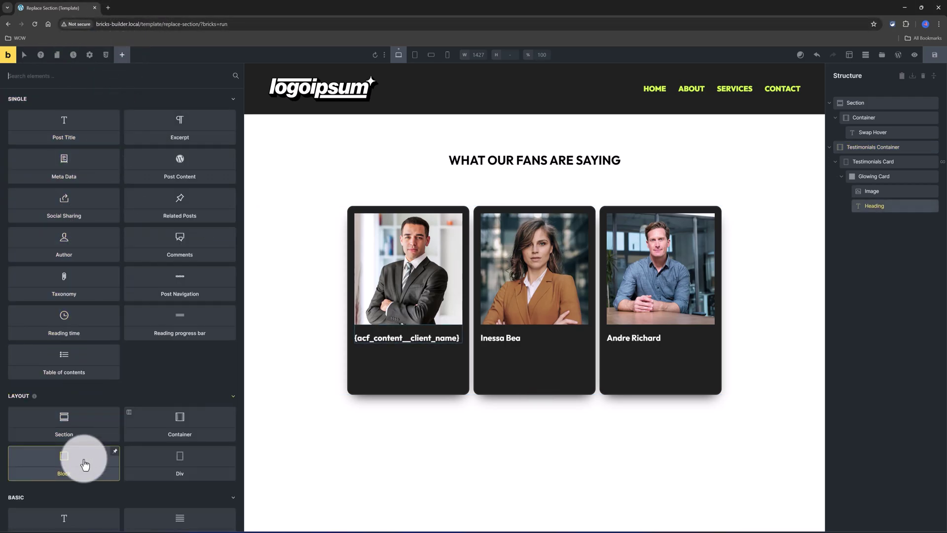
scroll(85, 464, "down", 2)
left_click(69, 453)
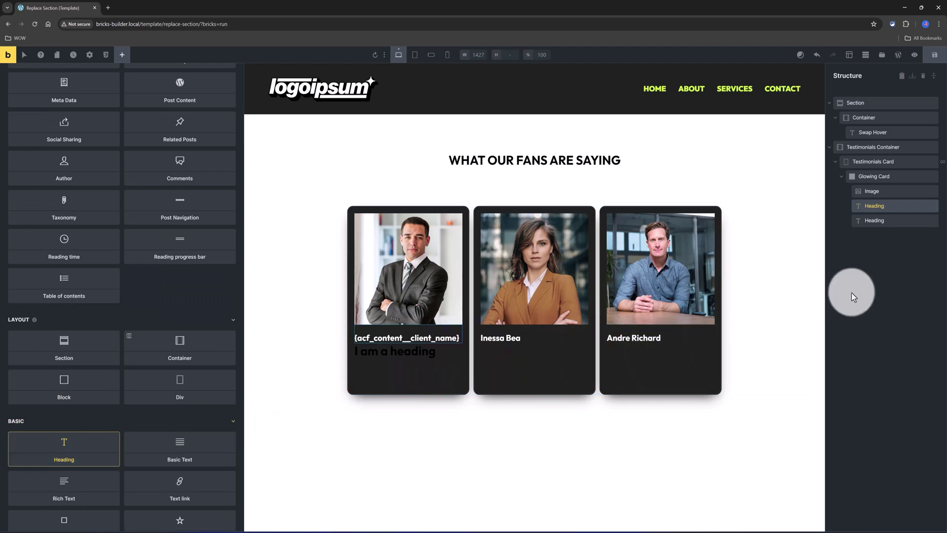
left_click(892, 220)
left_click_drag(50, 142, 12, 142)
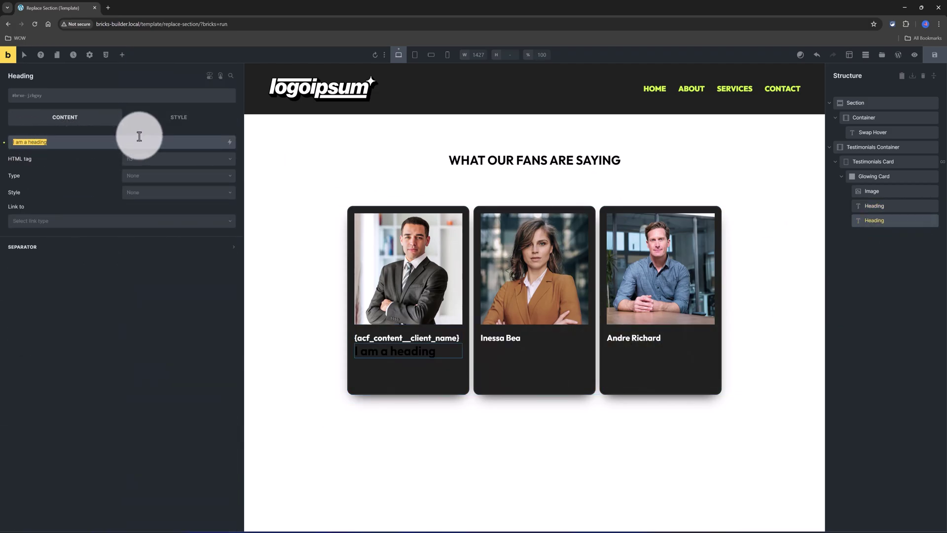
key("BackSpace")
left_click(229, 142)
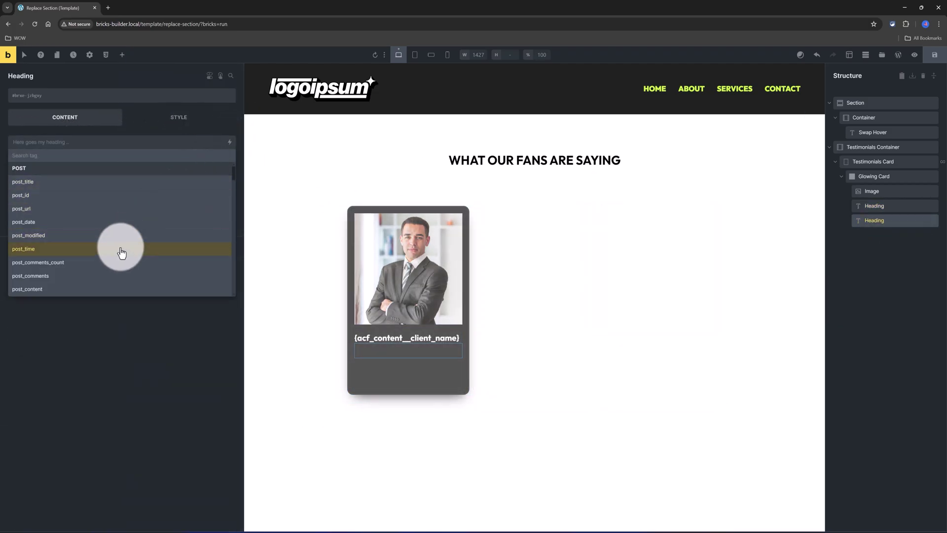
scroll(121, 253, "down", 8)
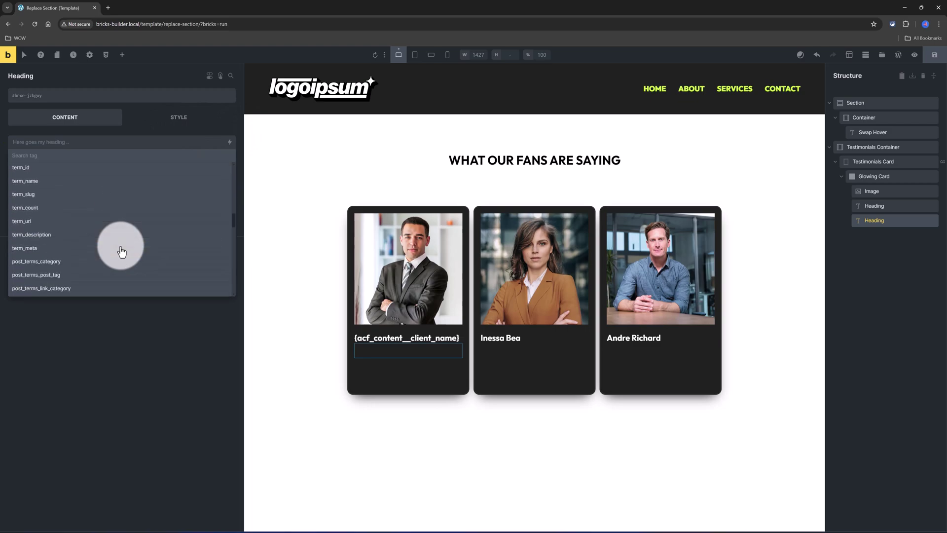
scroll(121, 251, "down", 10)
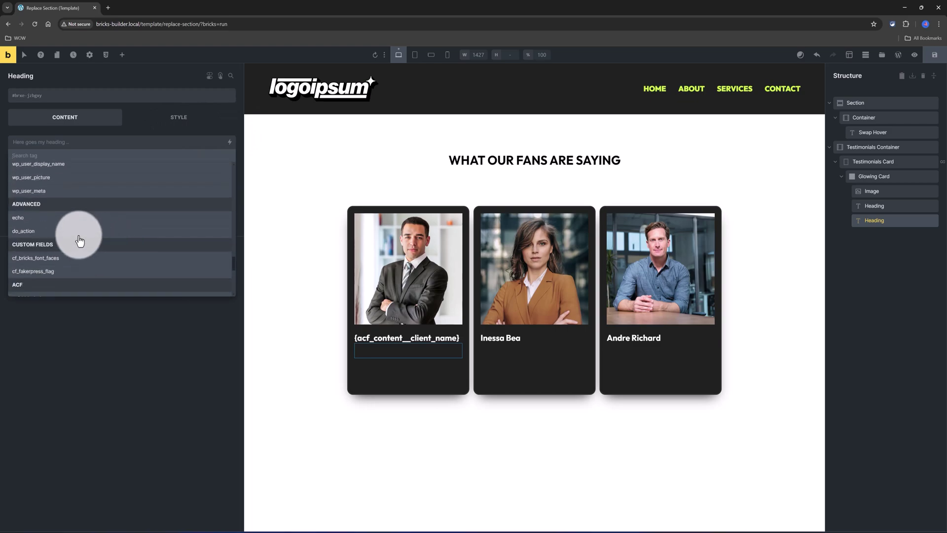
type("acf")
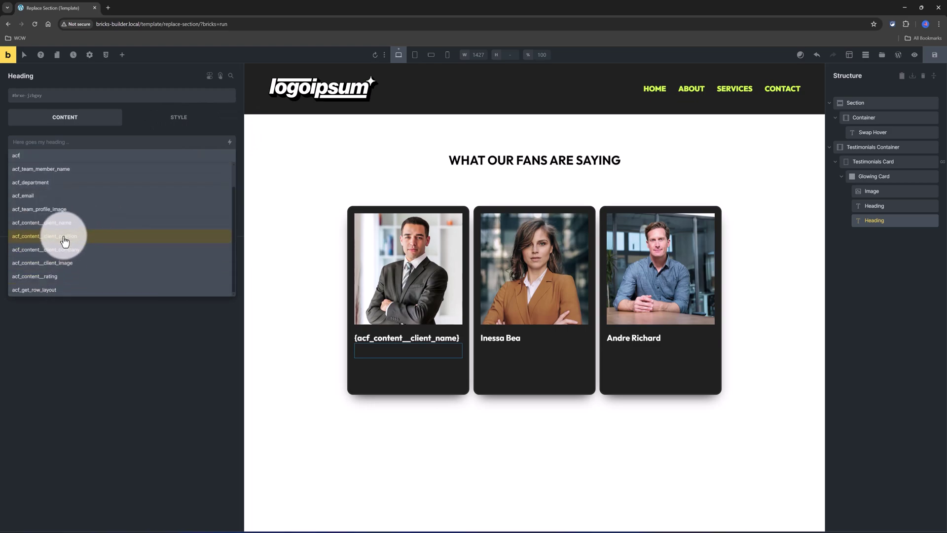
left_click(64, 237)
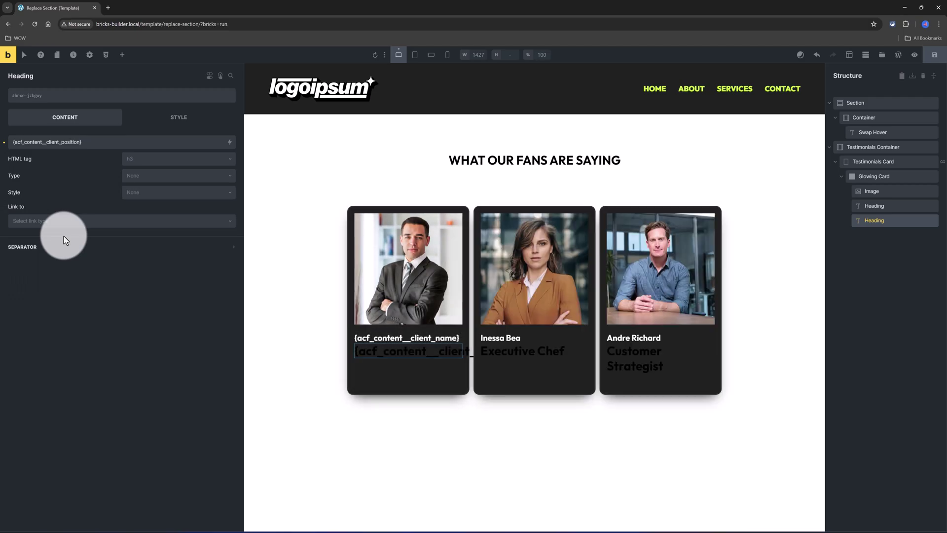
Step: Give the position heading a custom p HTML tag and font size 14
left_click(147, 165)
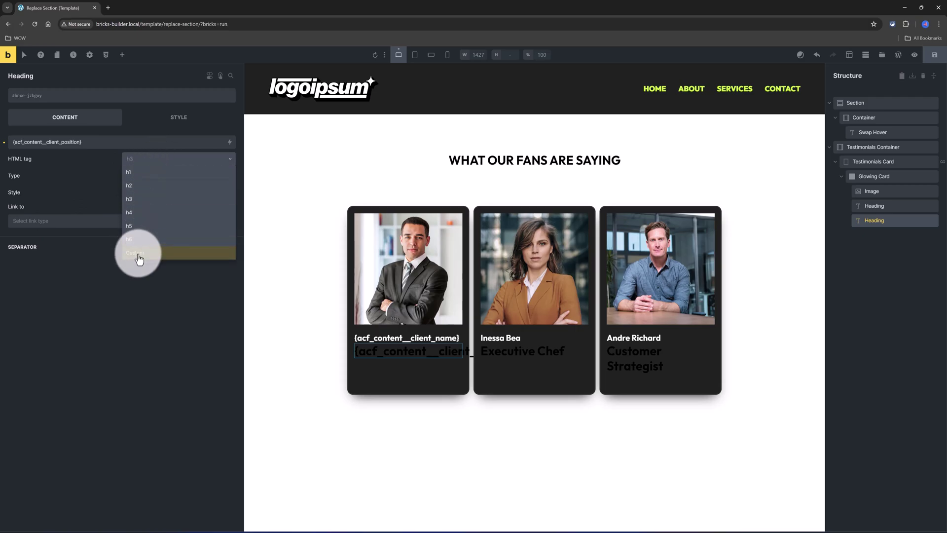
left_click(150, 226)
left_click(142, 175)
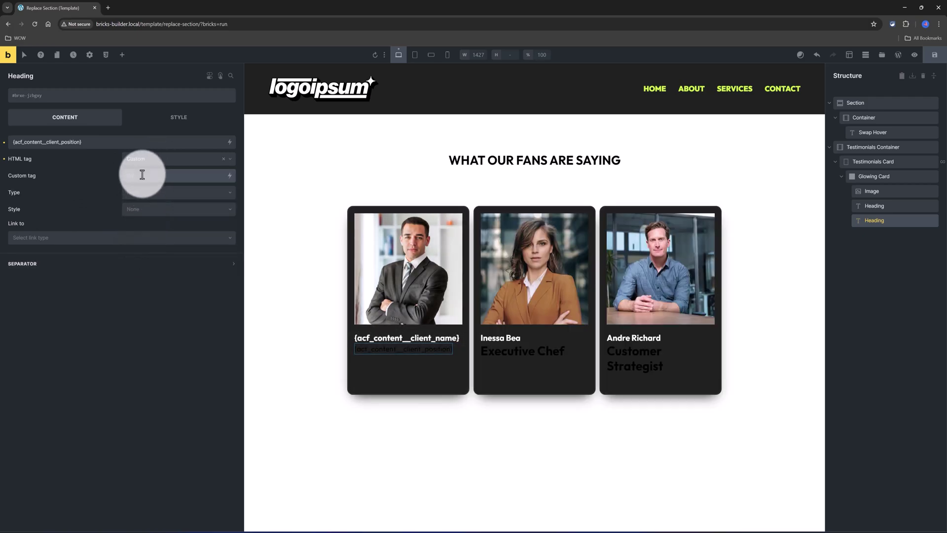
left_click(126, 119)
left_click(201, 200)
type("14")
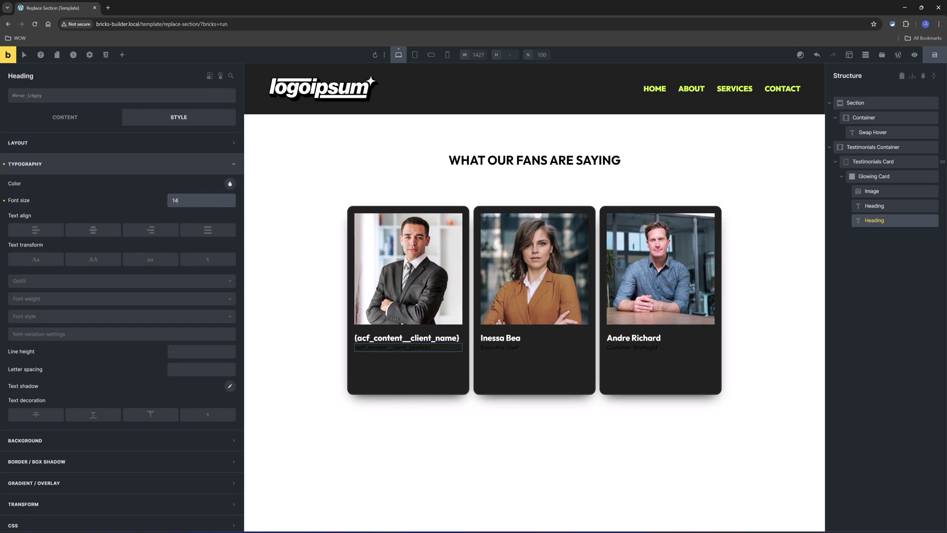
left_click(121, 54)
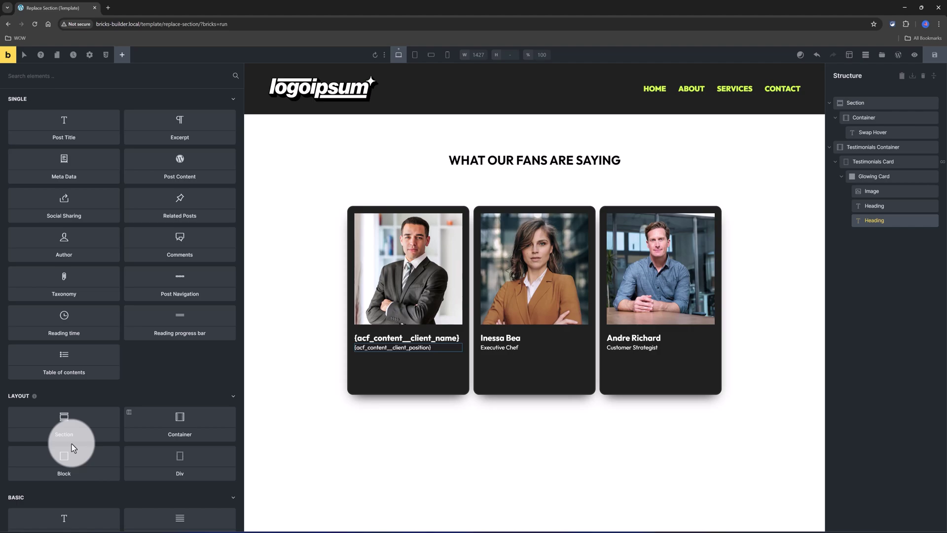
Step: Add a third heading for the client company and select its placeholder text
scroll(70, 444, "down", 2)
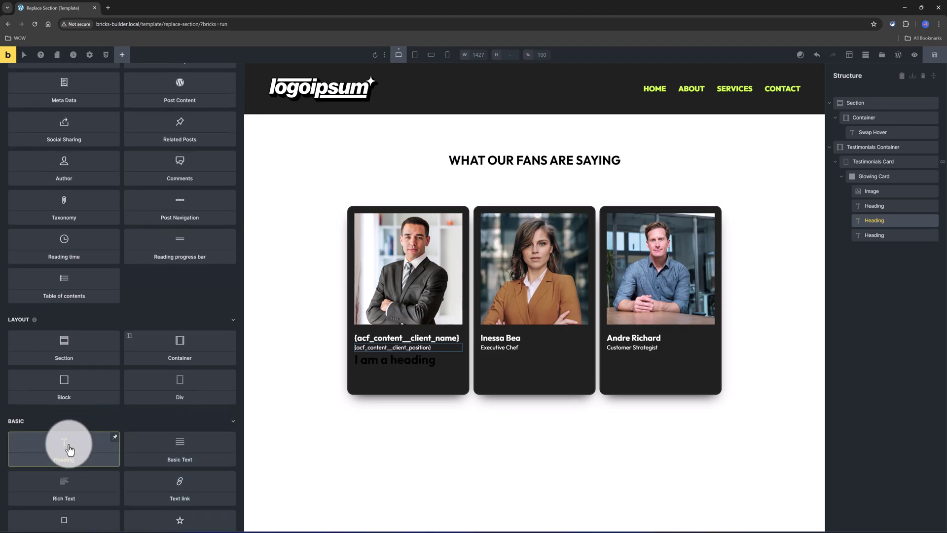
left_click(883, 235)
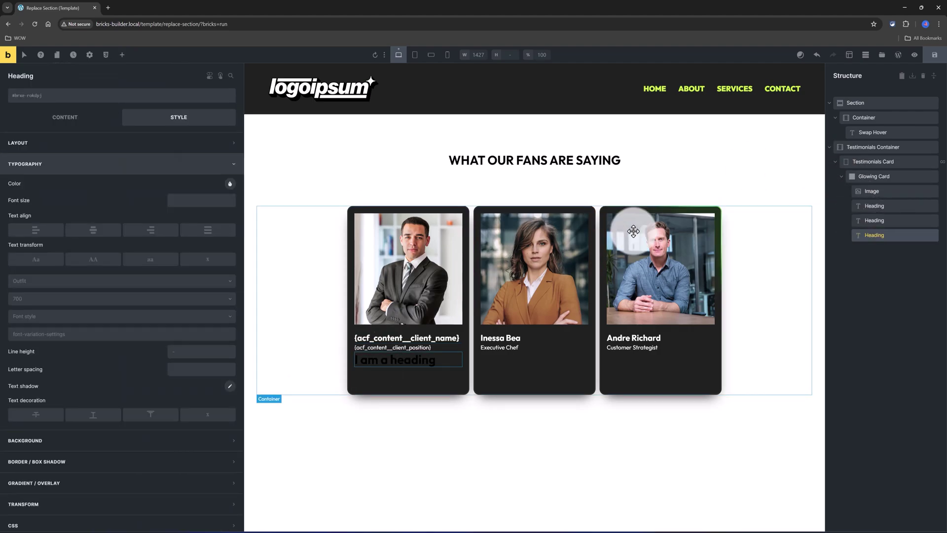
left_click(64, 118)
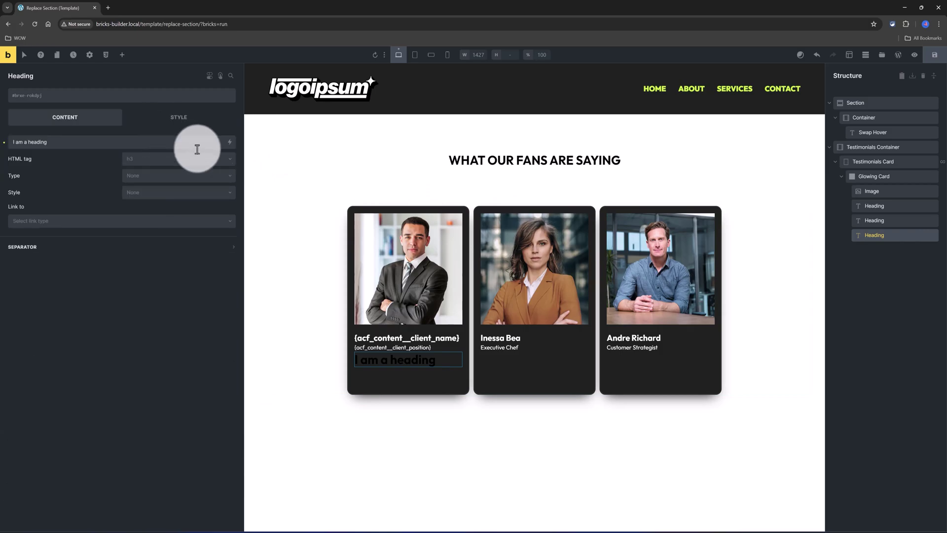
triple_click(62, 143)
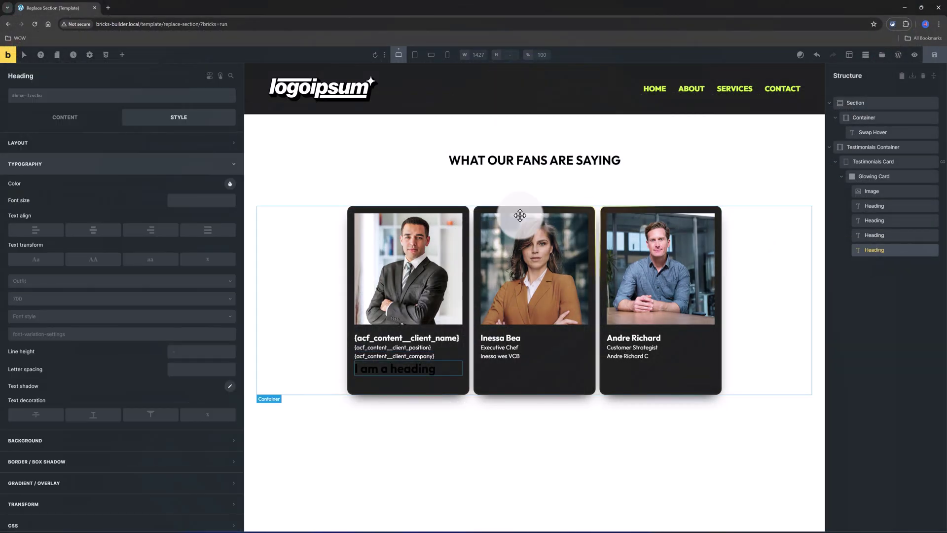
Step: Add a fourth heading showing the {acf_content__rating} field with a custom p HTML tag
left_click(12, 158)
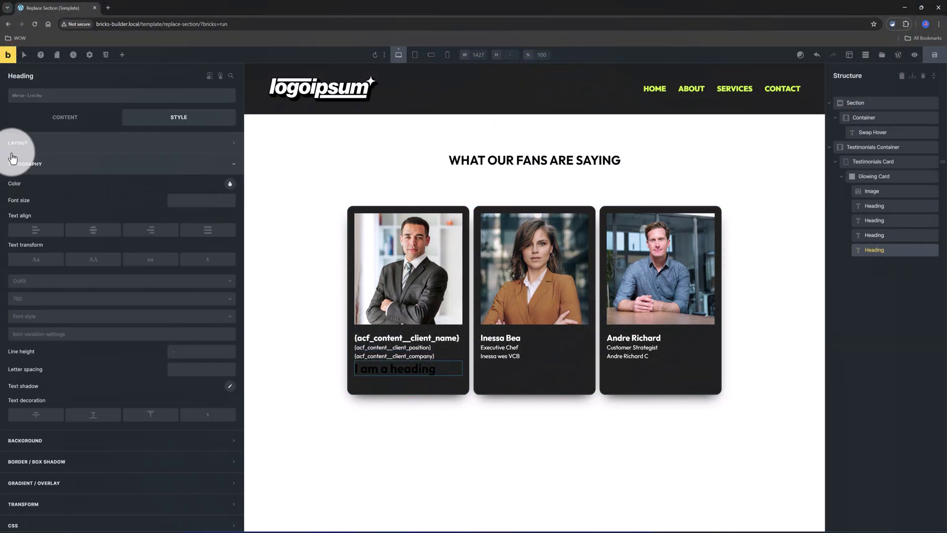
left_click(64, 119)
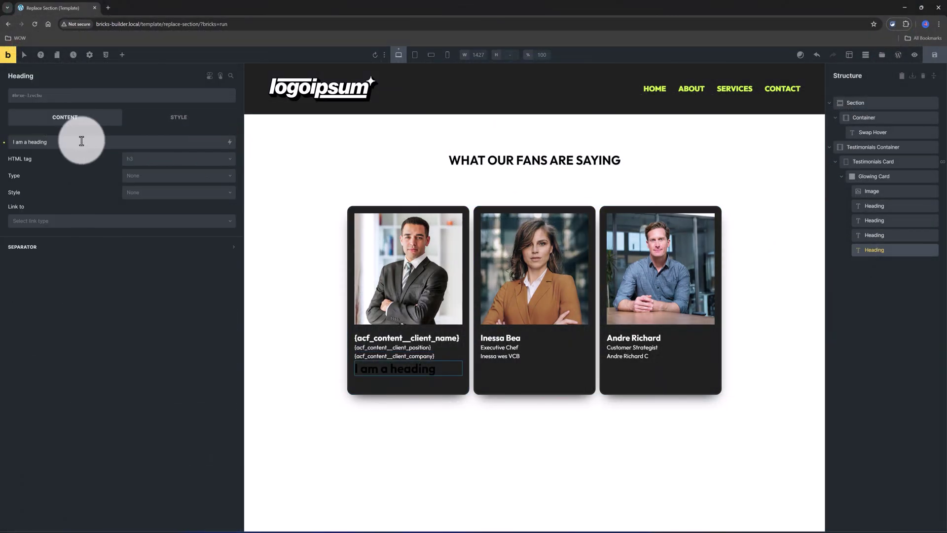
left_click_drag(81, 141, 13, 142)
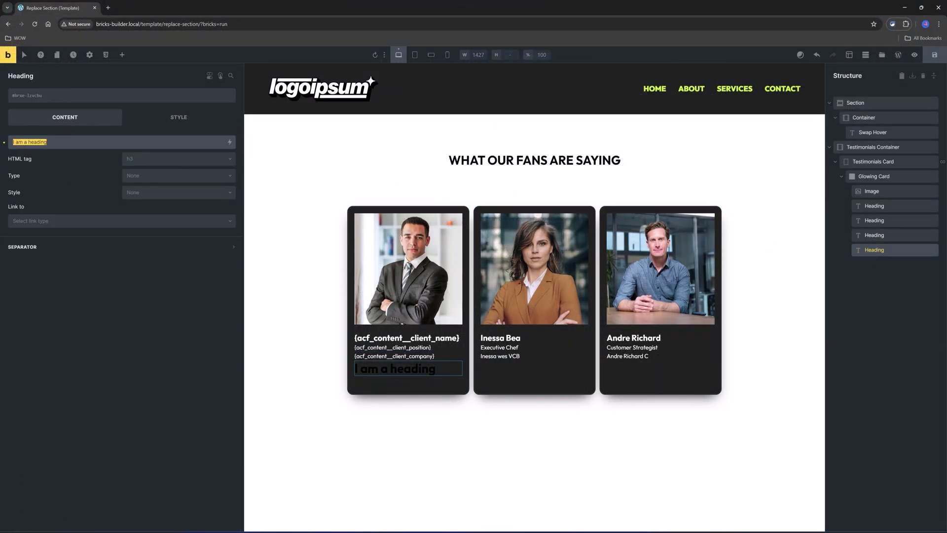
left_click(230, 141)
left_click(25, 154)
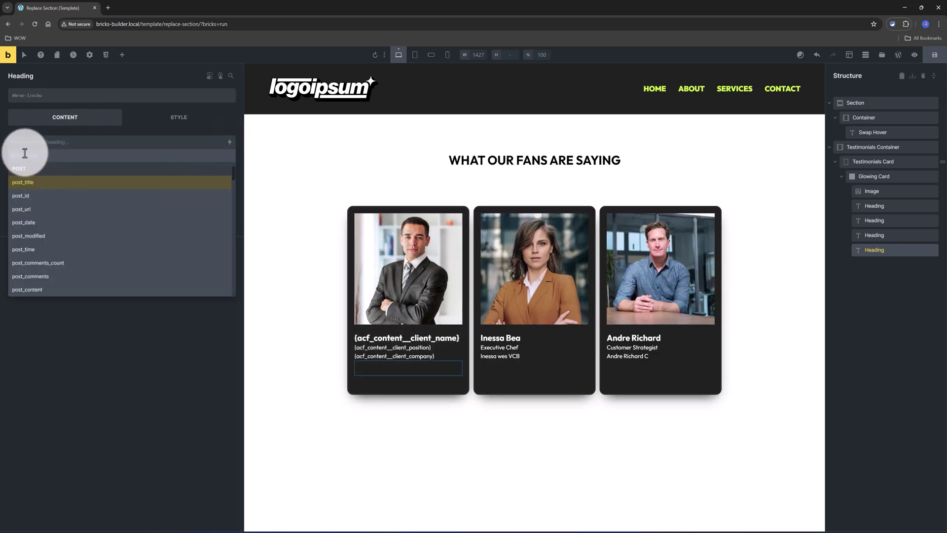
type("acf_")
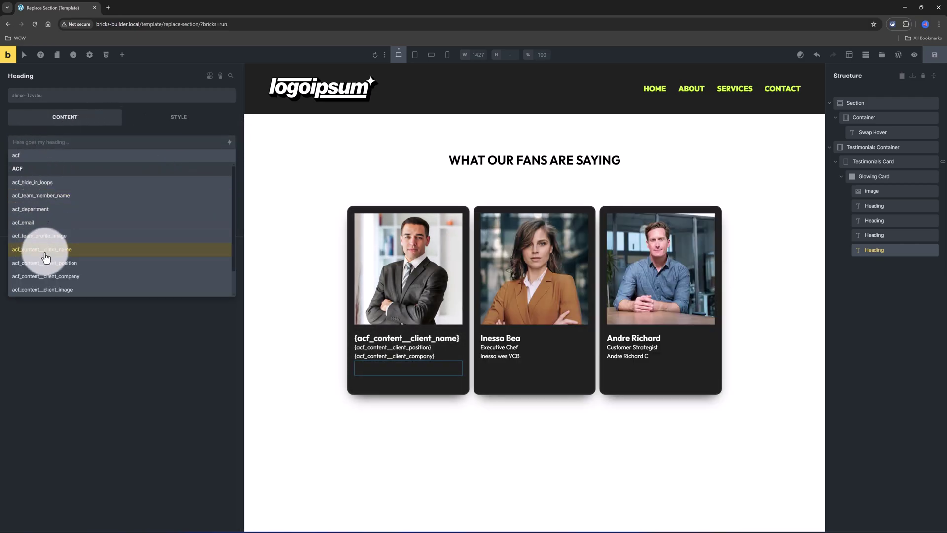
left_click(61, 271)
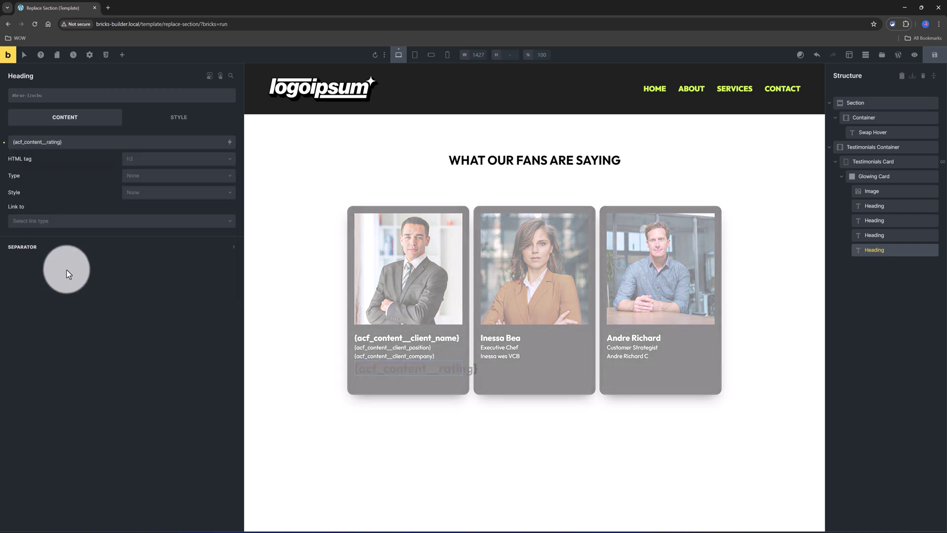
left_click(144, 160)
left_click(139, 213)
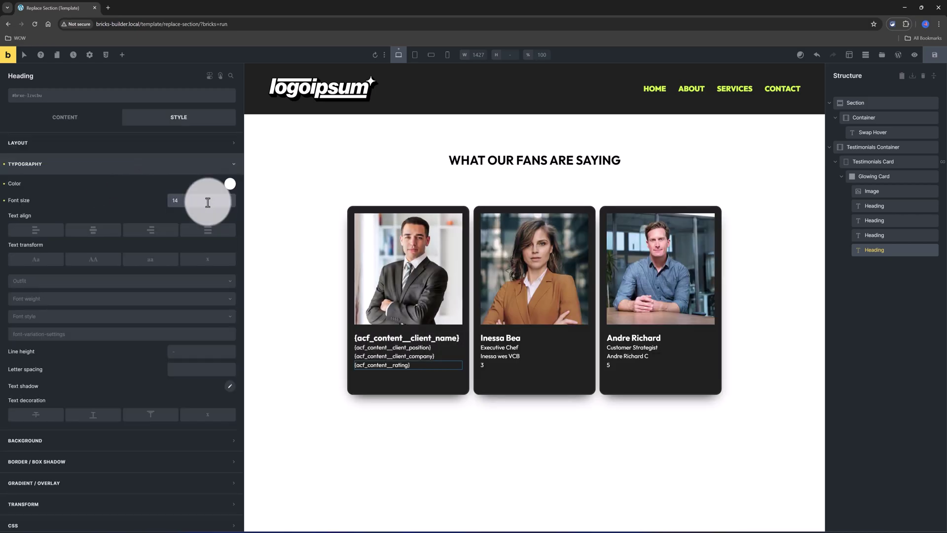
left_click(208, 202)
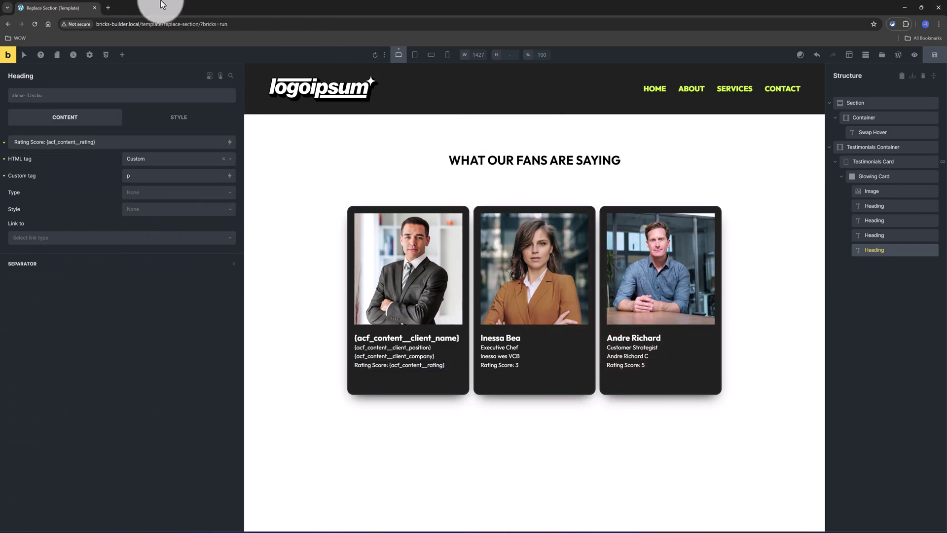
Step: Add a Star Rating element below the rating score line in the card
left_click(121, 55)
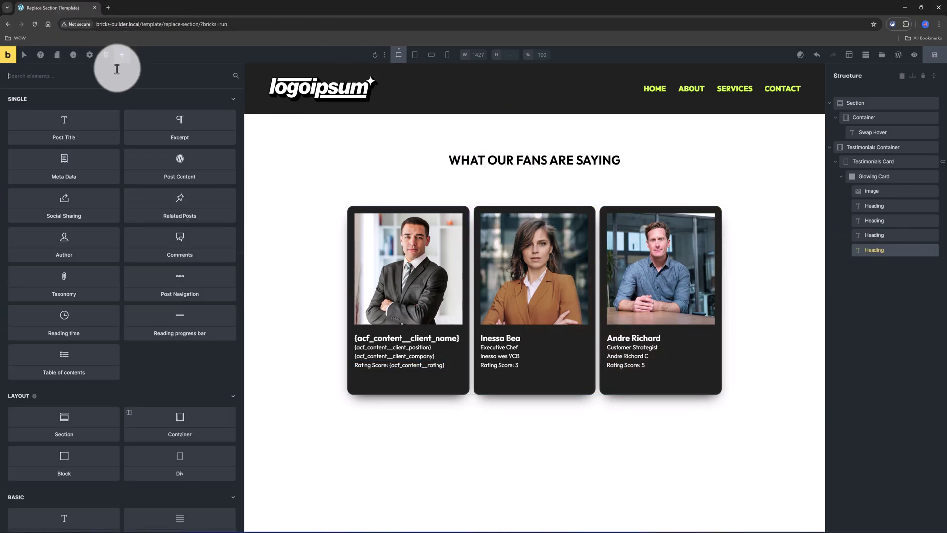
left_click(54, 78)
type("Star")
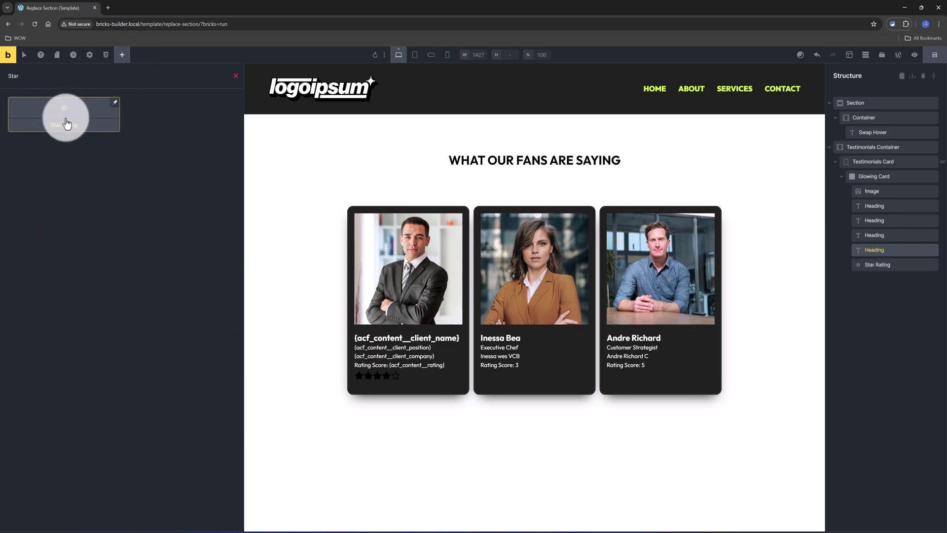
left_click_drag(67, 123, 373, 380)
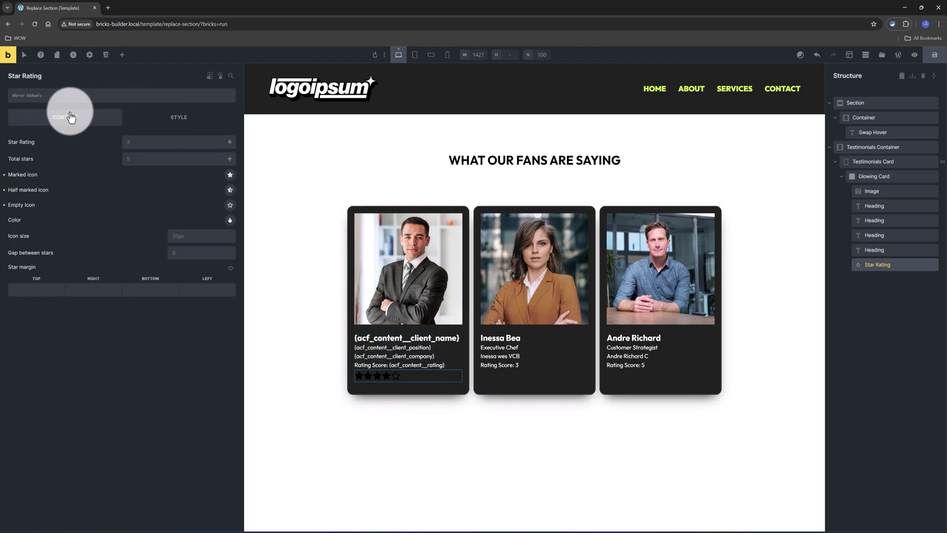
Step: Drive the stars from the ACF rating field, colour them #cdf348, and preview the template
left_click(229, 143)
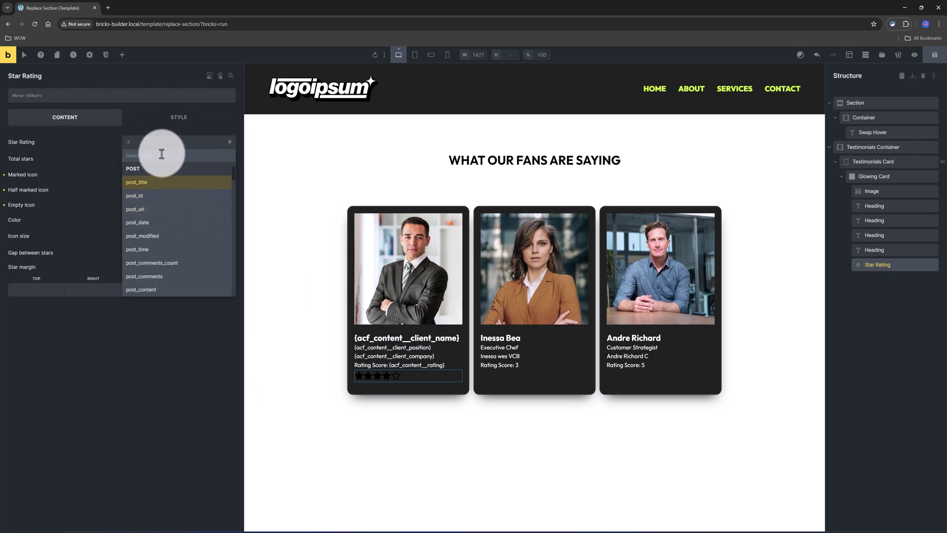
type("acf")
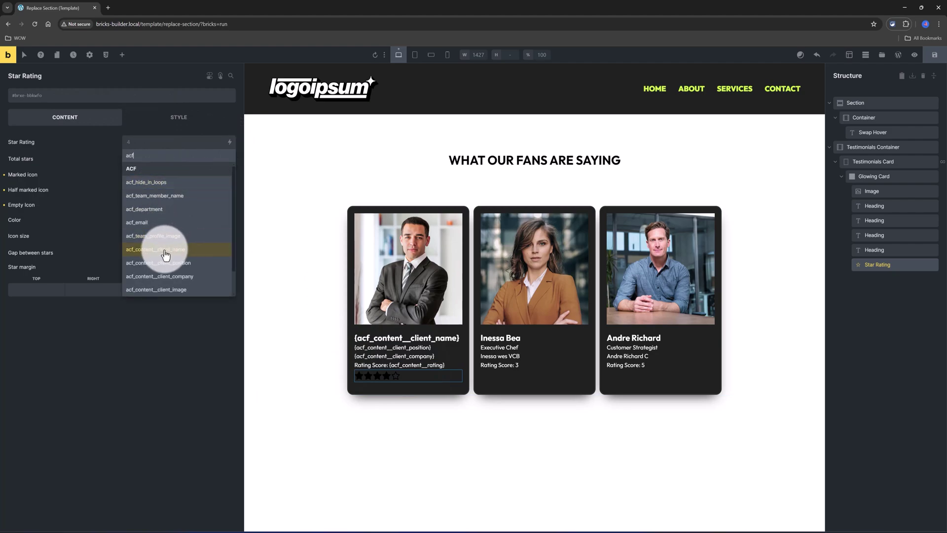
left_click(176, 279)
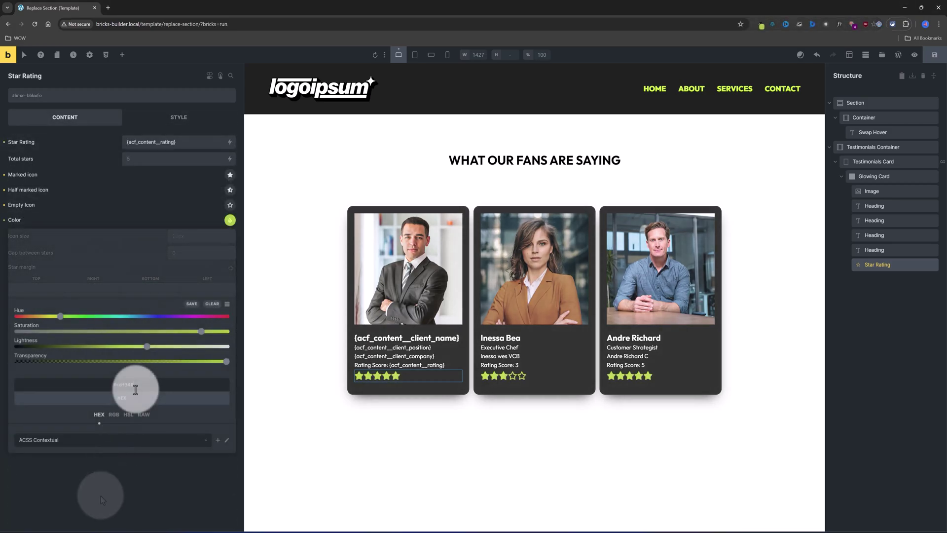
left_click(135, 389)
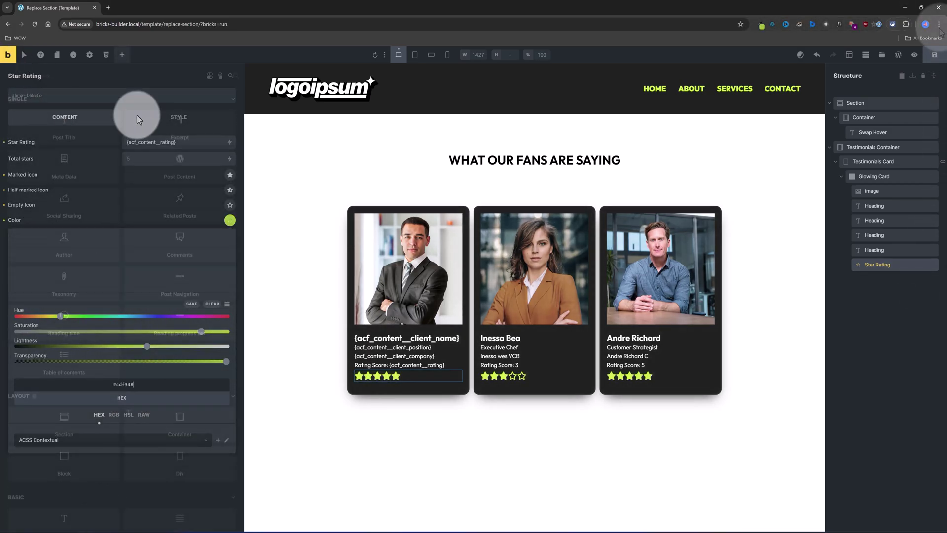
left_click(915, 55)
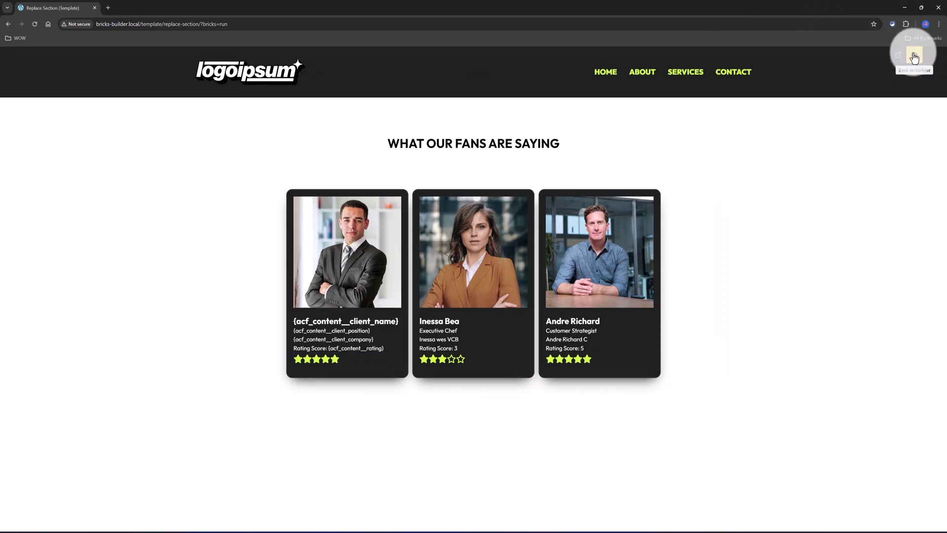
Step: Leave the preview and return to the builder editor
left_click(906, 60)
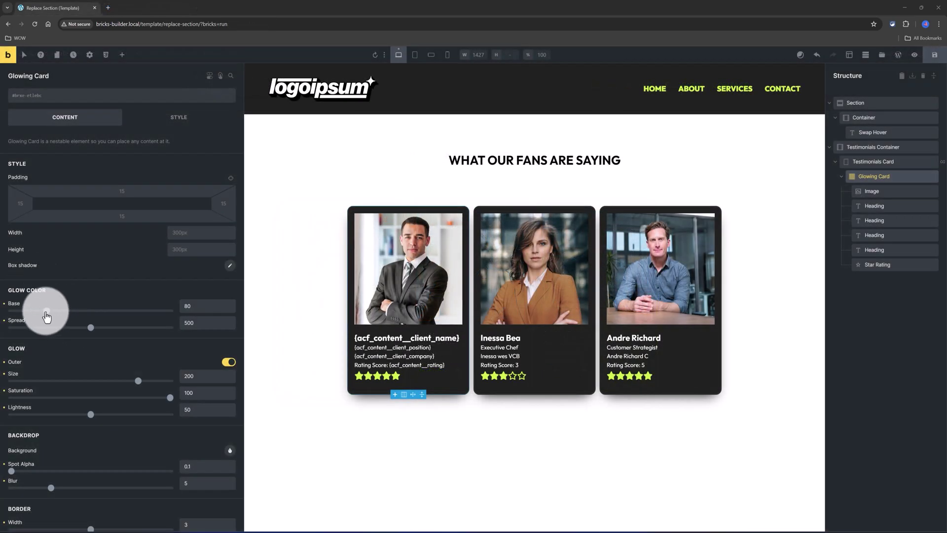
Step: Raise the Glowing Card's glow colour base to 98 and its border width to 5
left_click_drag(47, 316, 55, 312)
scroll(78, 337, "down", 2)
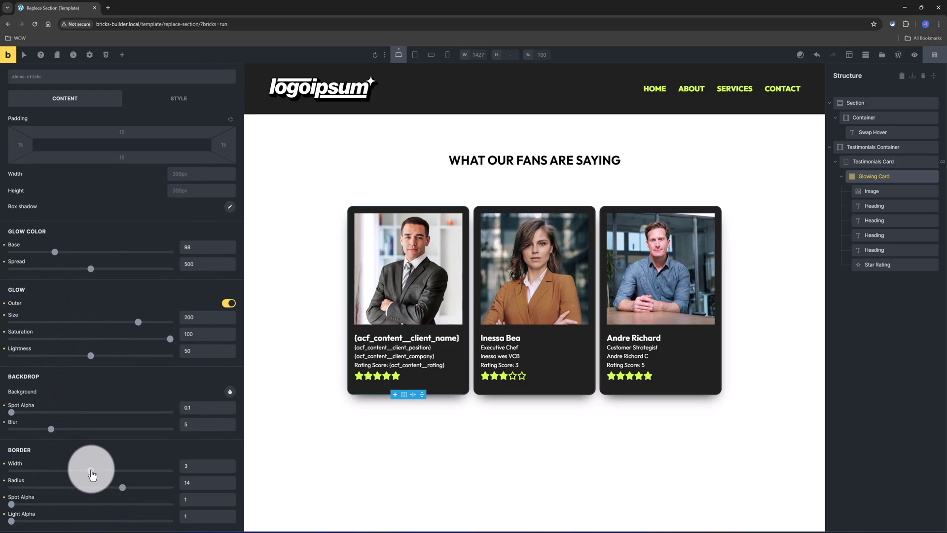
left_click_drag(92, 473, 170, 470)
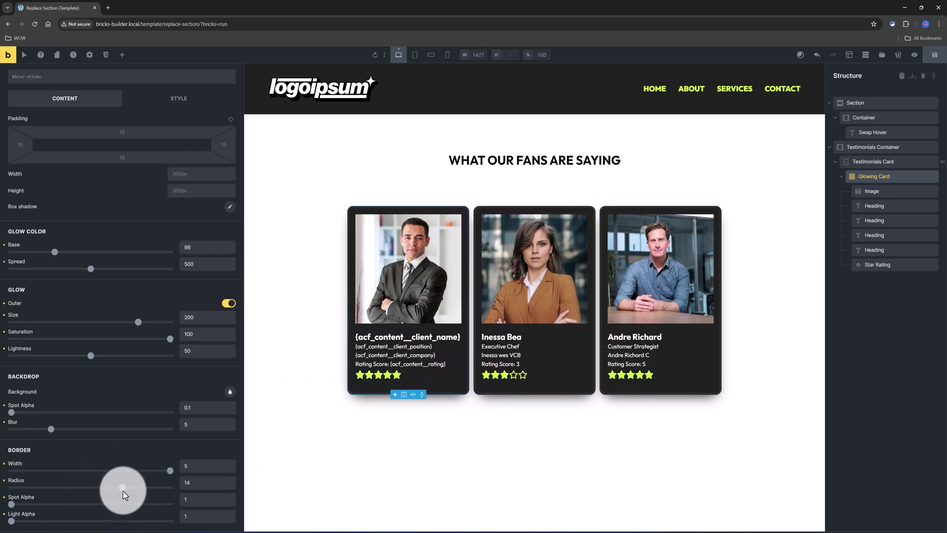
left_click(11, 109)
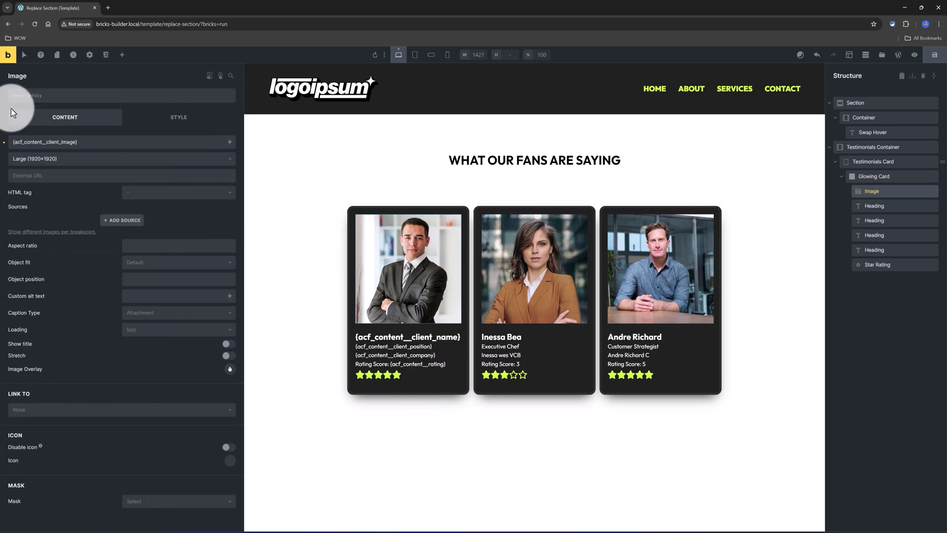
Step: Correct the mistyped class and assign .card-image to the card's Image element
left_click(48, 99)
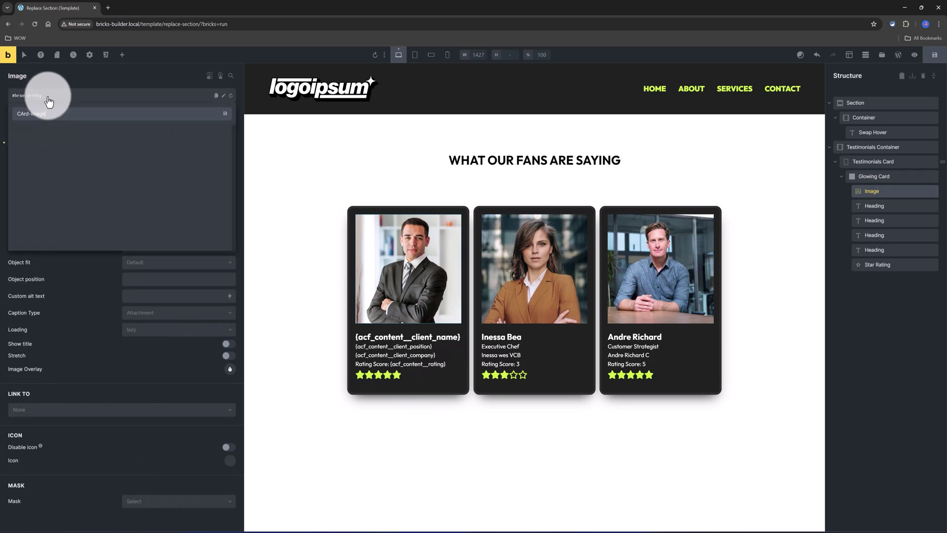
left_click_drag(46, 114, 13, 112)
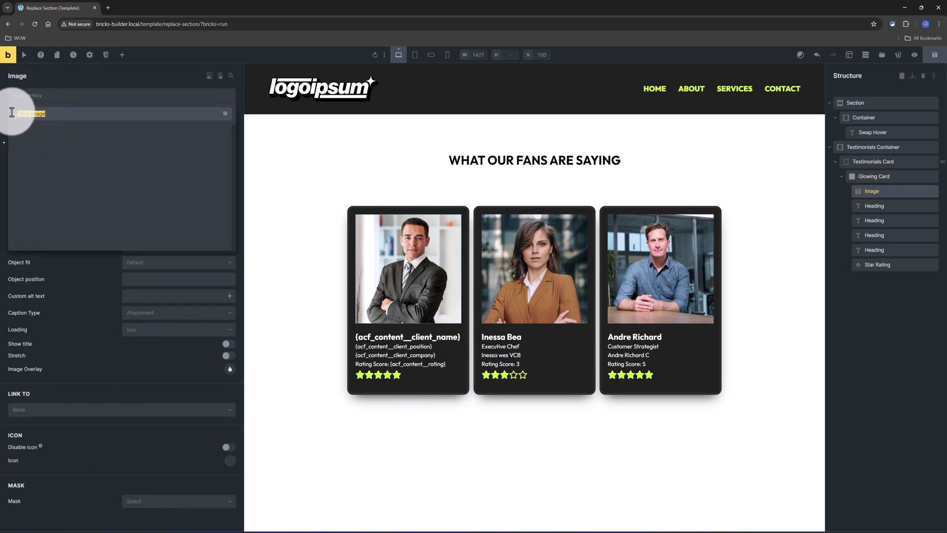
type("r")
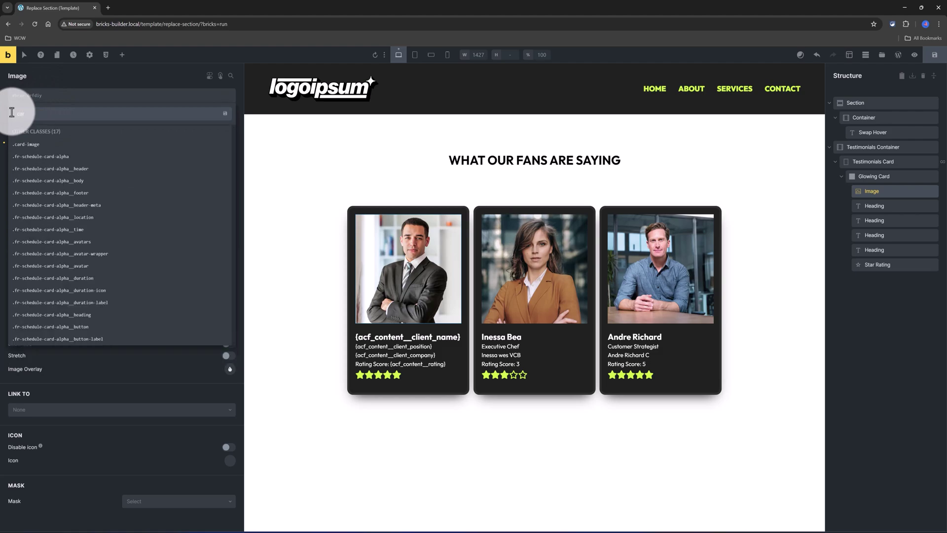
type("d-image")
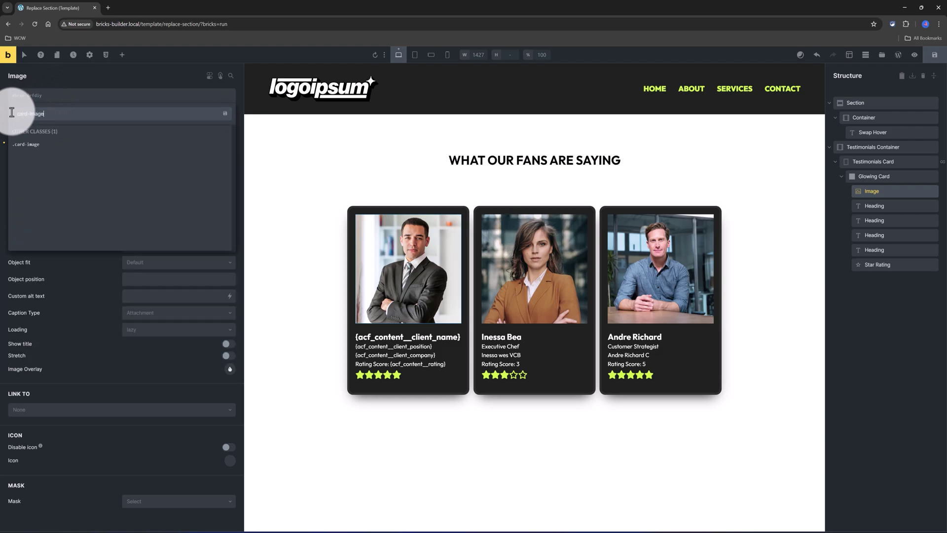
left_click(33, 149)
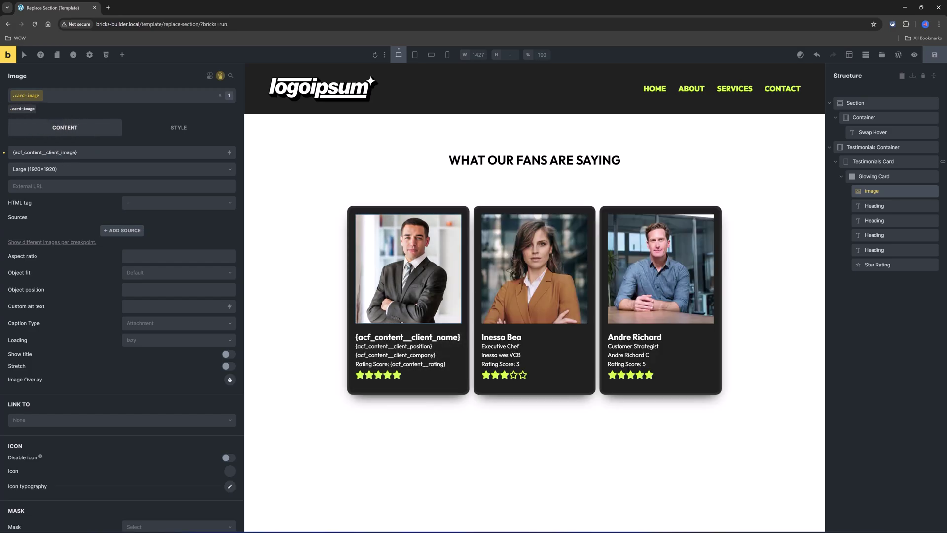
Step: Give the image a Hover interaction with the Start animation action
left_click(220, 77)
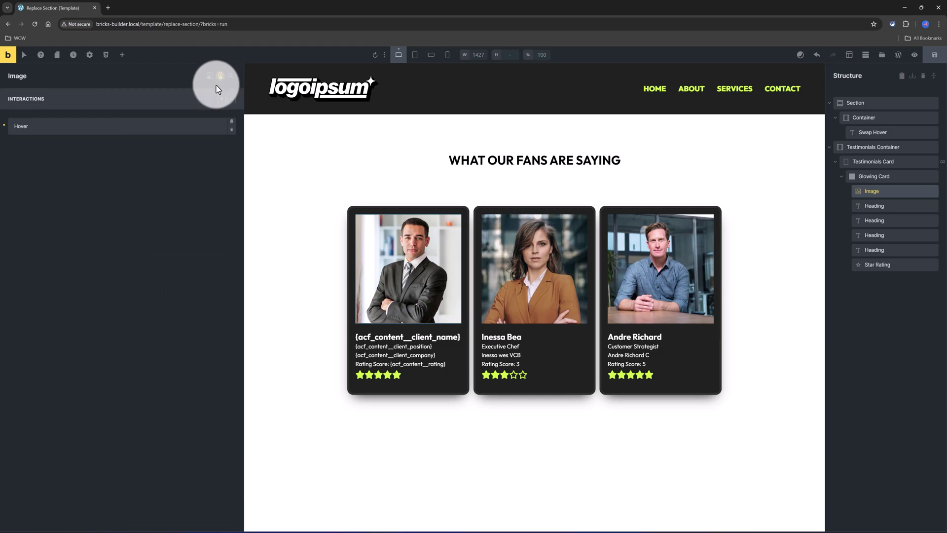
left_click(46, 126)
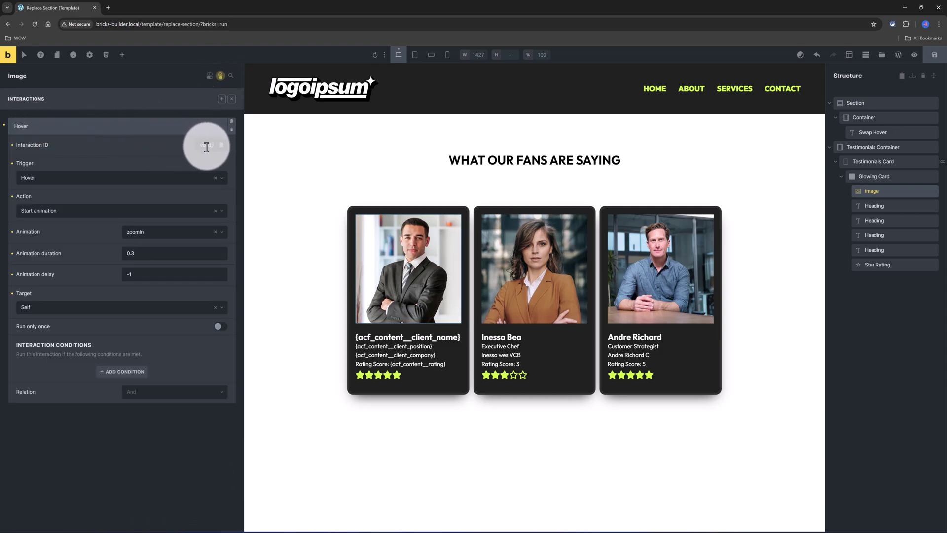
left_click(73, 178)
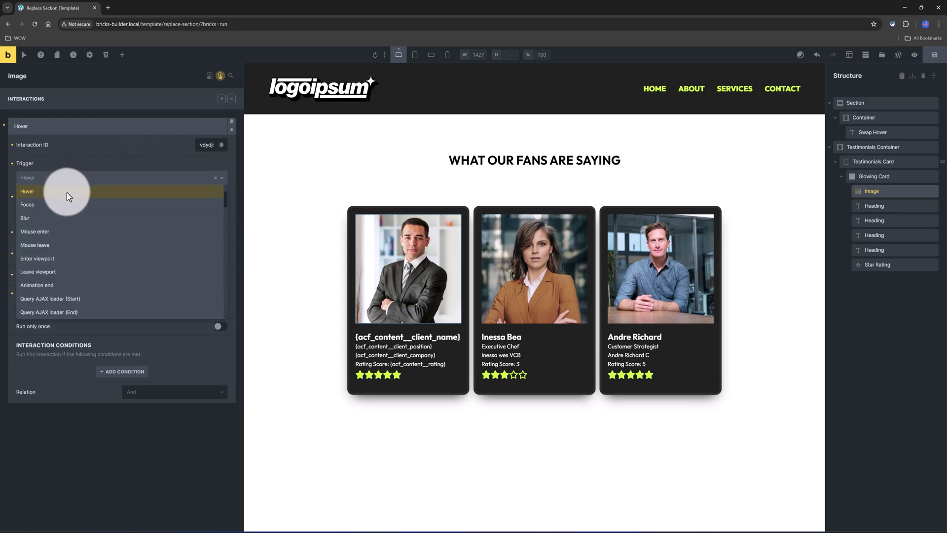
scroll(71, 295, "down", 2)
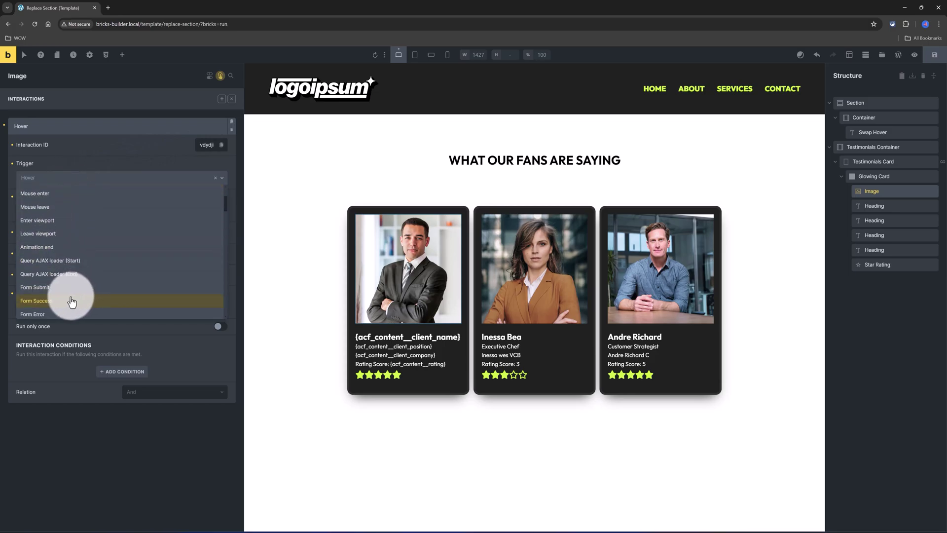
scroll(72, 298, "down", 2)
scroll(69, 295, "up", 5)
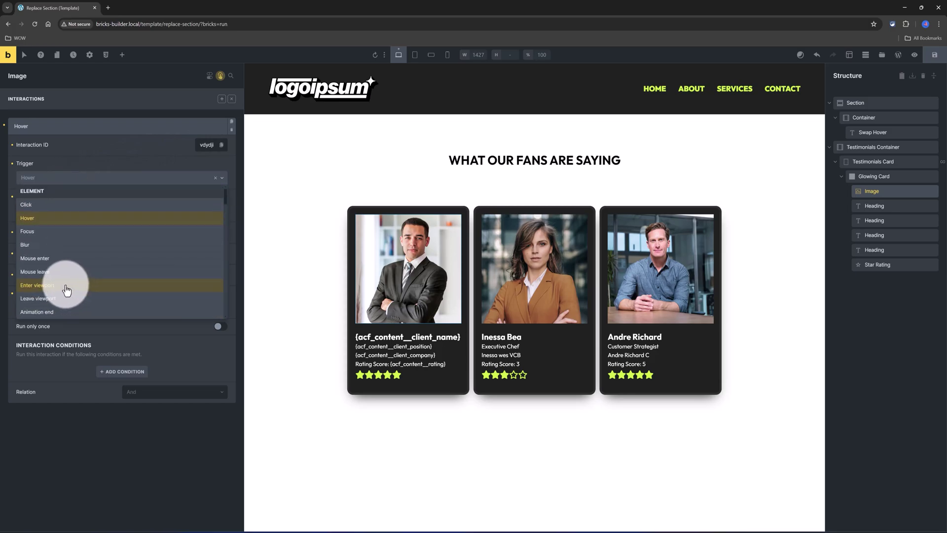
left_click(49, 217)
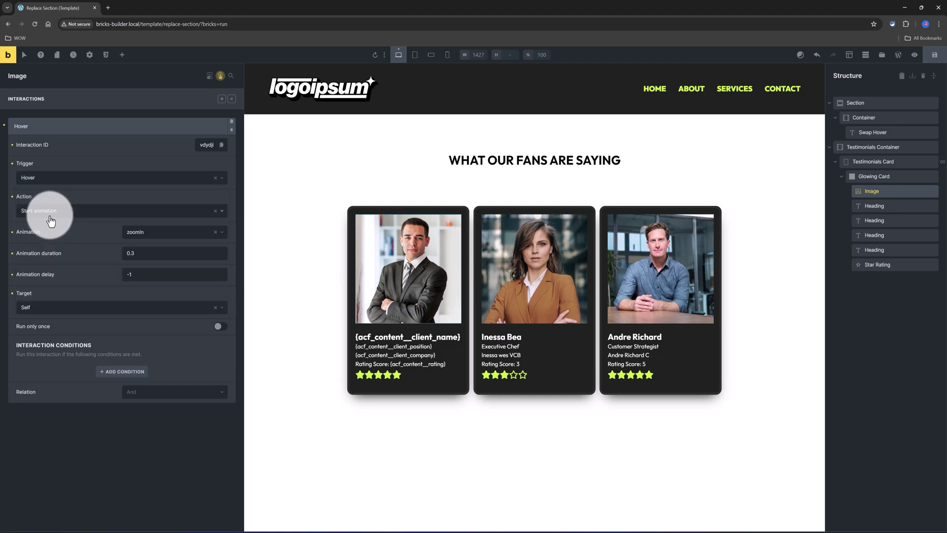
left_click(85, 213)
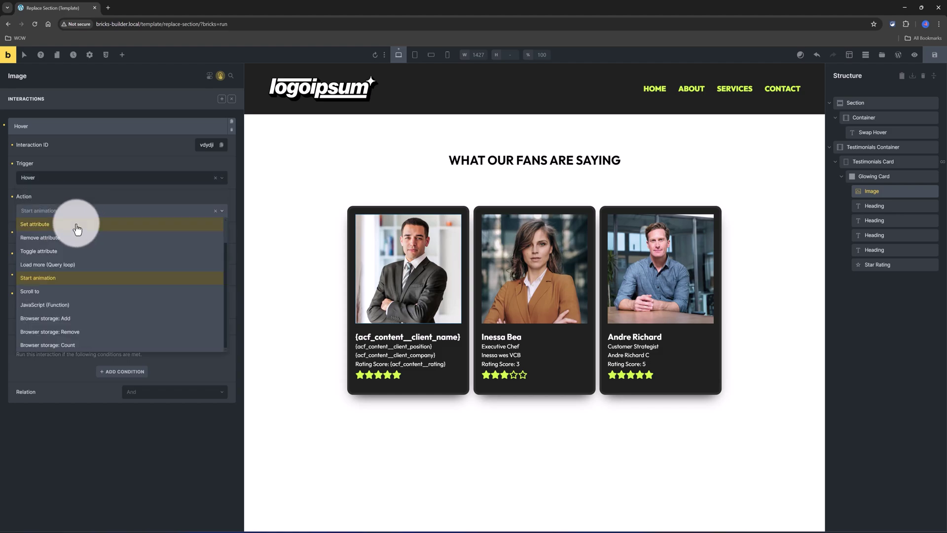
left_click(61, 279)
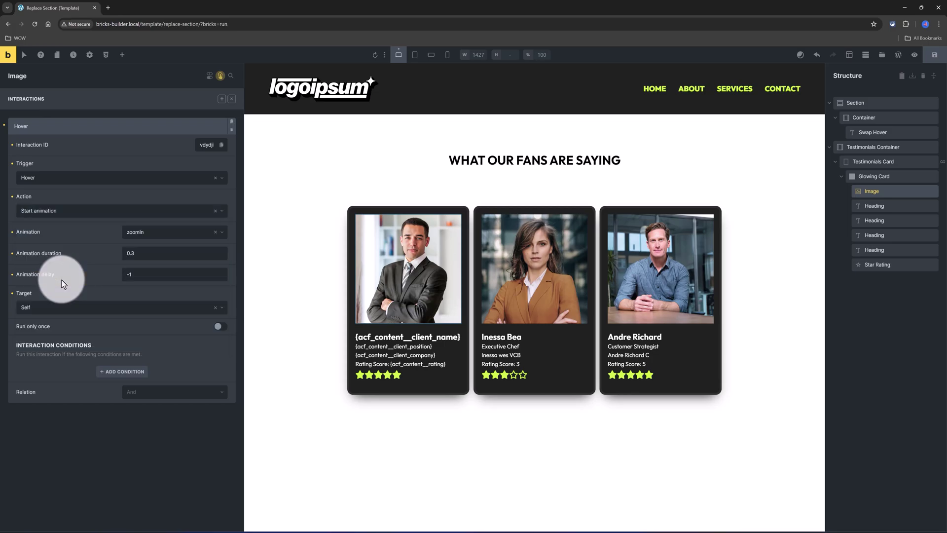
Step: Set the animation to zoomIn with 0 delay, targeting the image itself
left_click(168, 233)
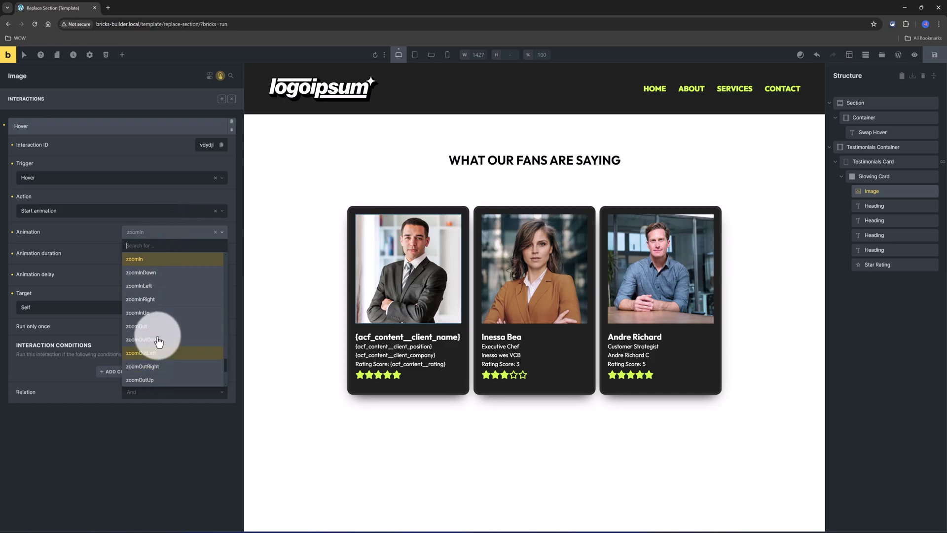
left_click(166, 259)
left_click_drag(142, 277, 100, 274)
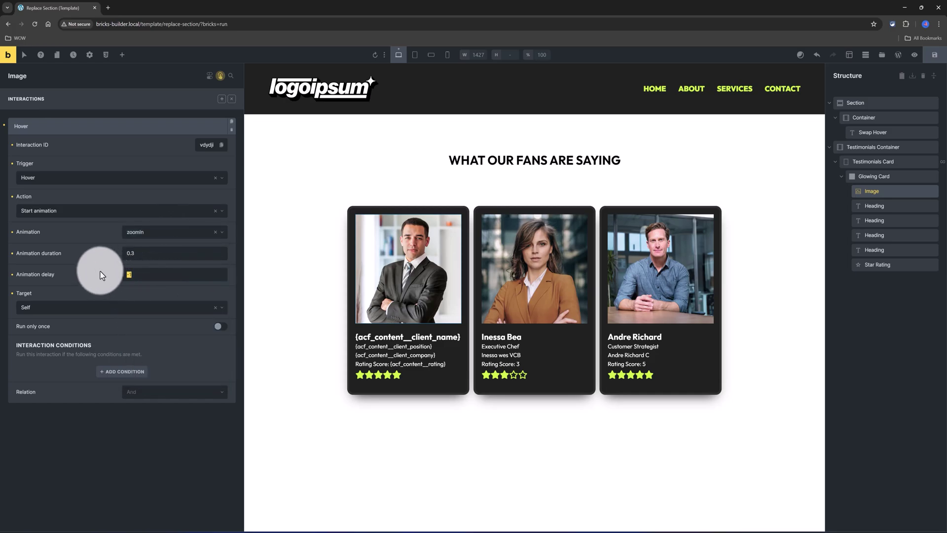
type("0")
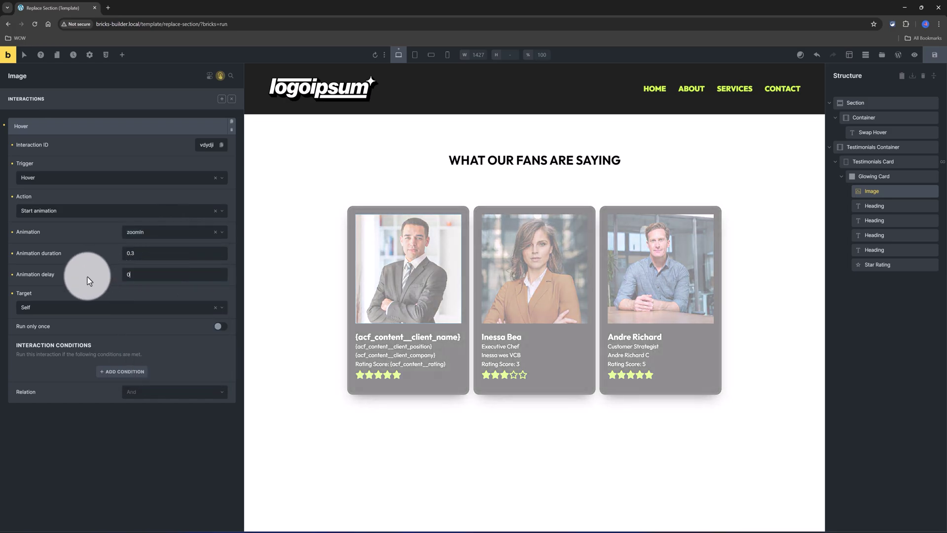
left_click(63, 308)
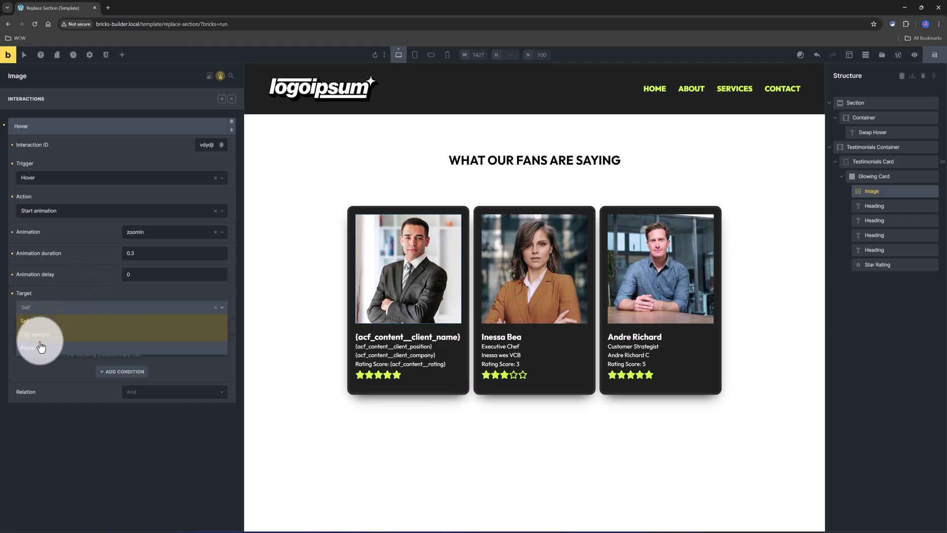
left_click(39, 321)
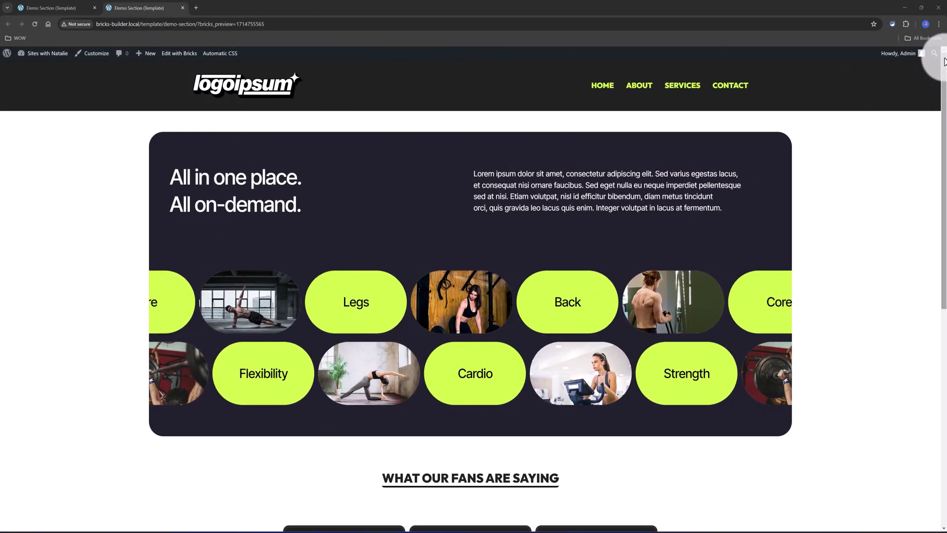
Step: Scroll the front-end preview to the testimonial cards and check the photo zoom on hover
left_click_drag(944, 61, 917, 252)
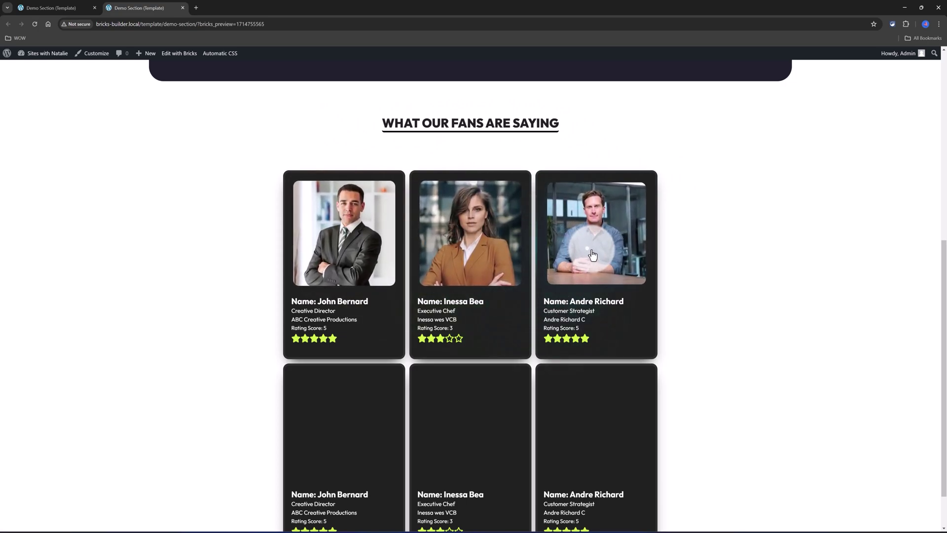
scroll(597, 260, "down", 1)
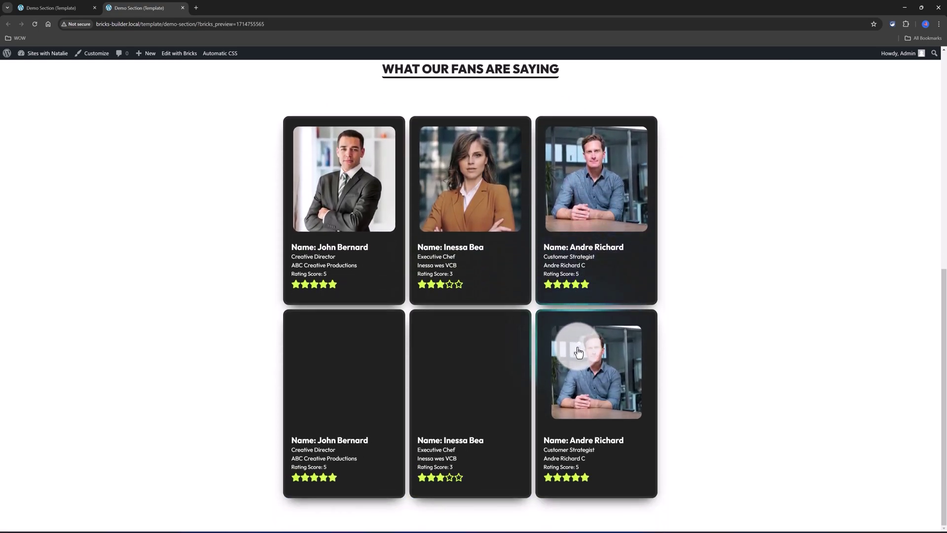